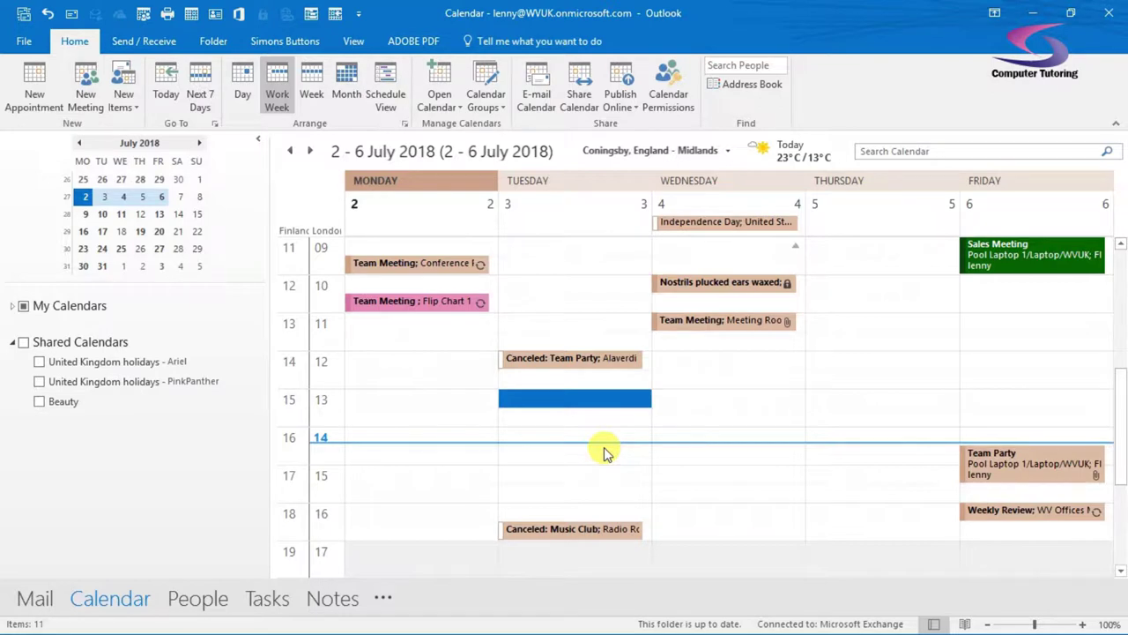
- Delete the colleague's shared calendar, leaving only the two United Kingdom holidays calendars
left_click(39, 401)
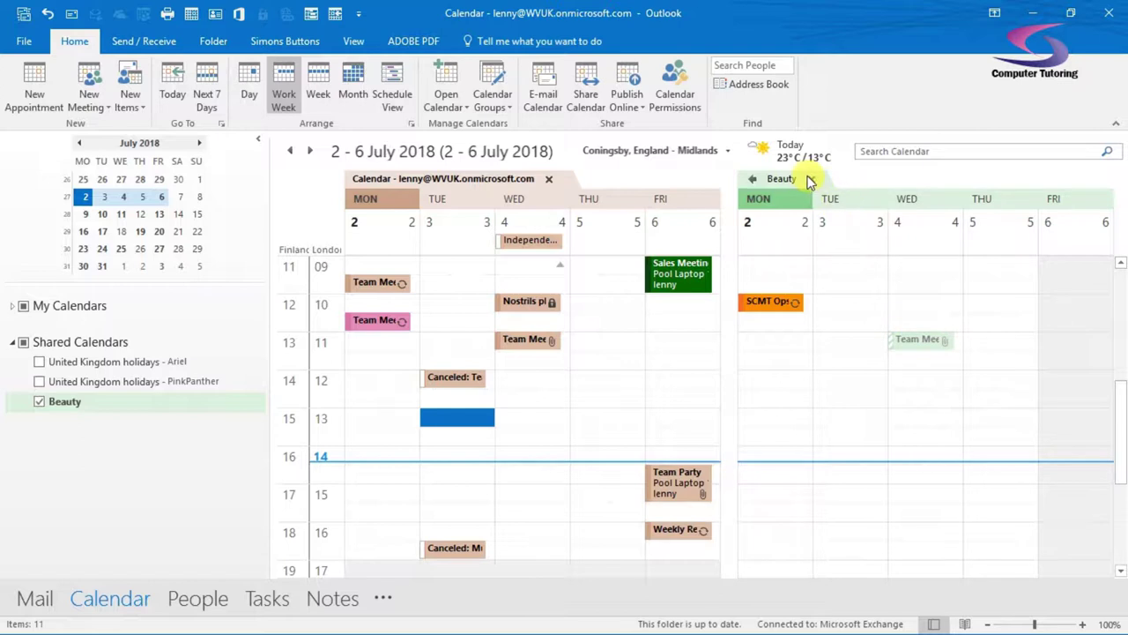
left_click(809, 179)
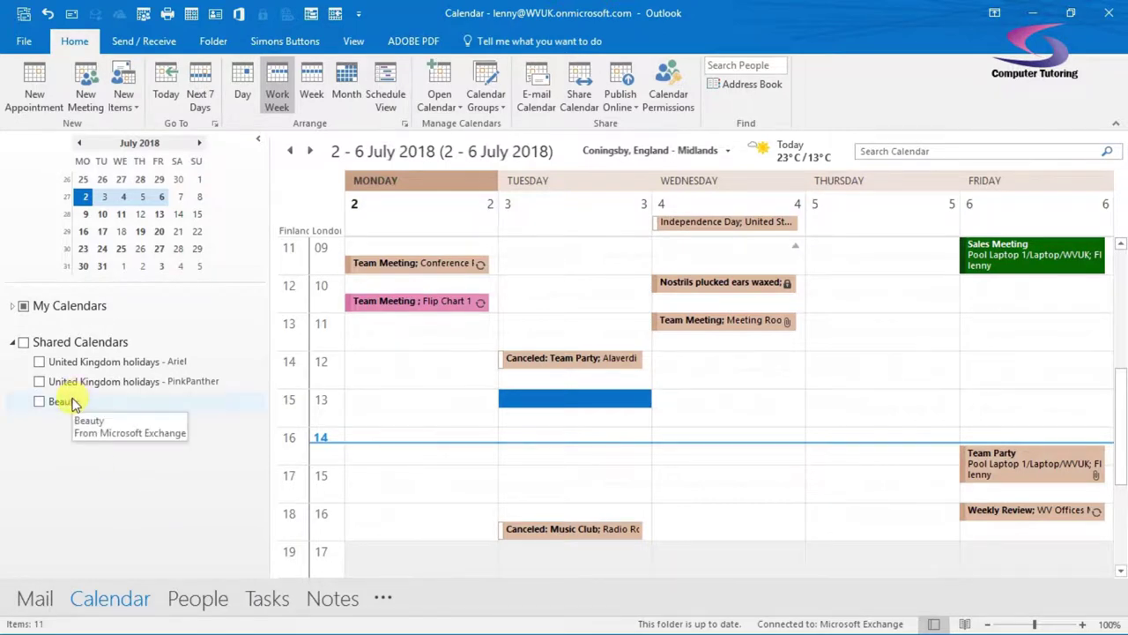
right_click(74, 402)
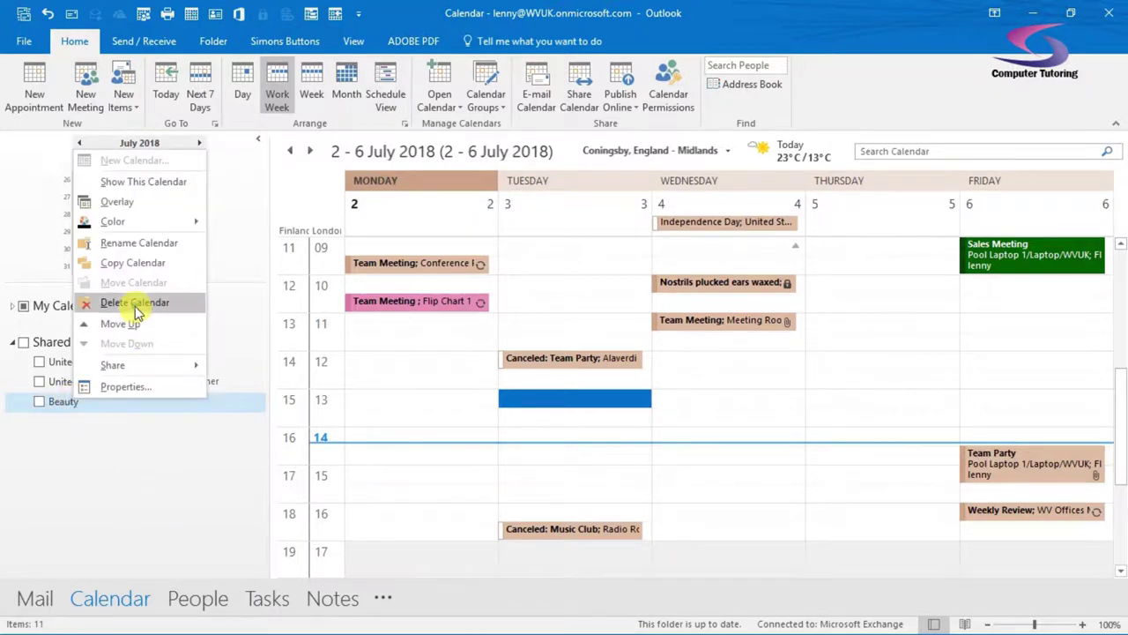
left_click(135, 303)
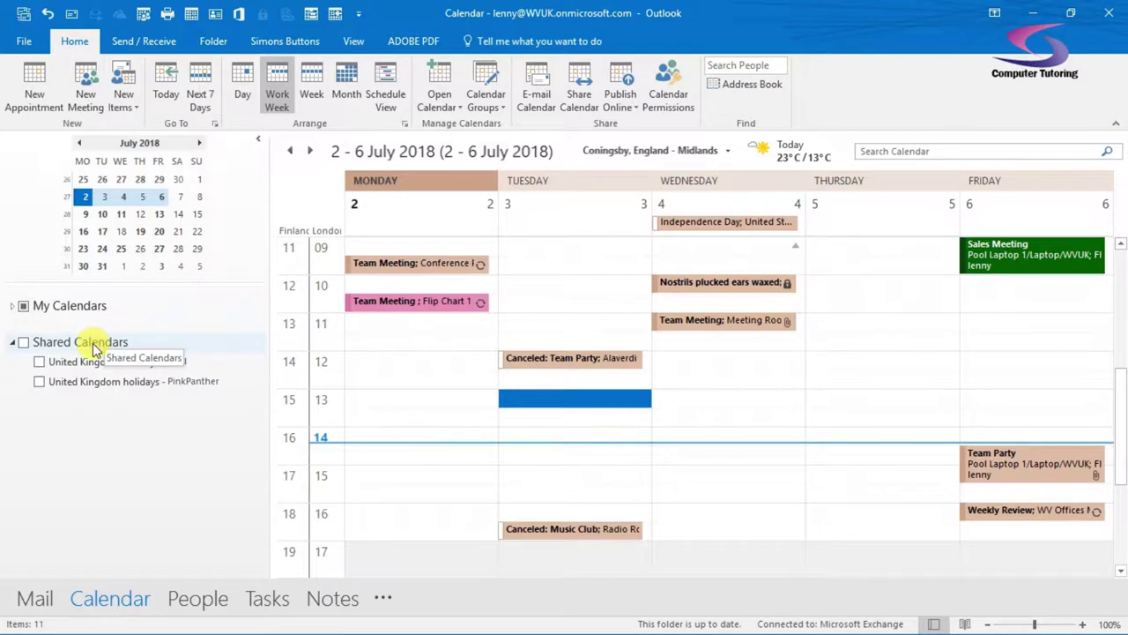
left_click(88, 402)
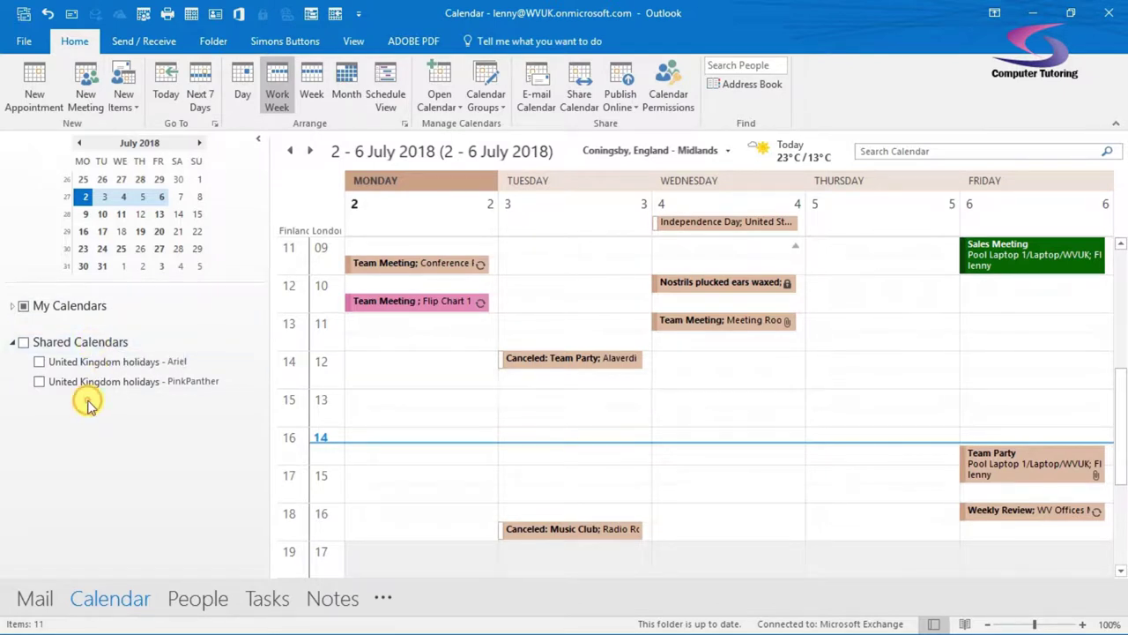
- Create a new calendar group named 'My Workmates' from the My Calendars menu
right_click(58, 342)
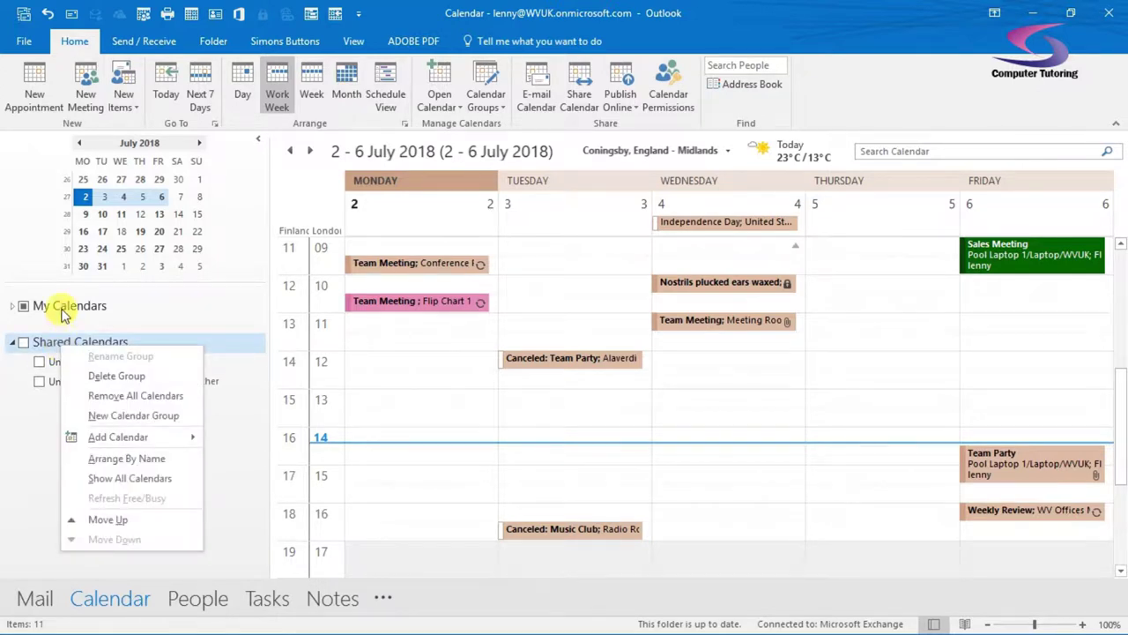
right_click(64, 314)
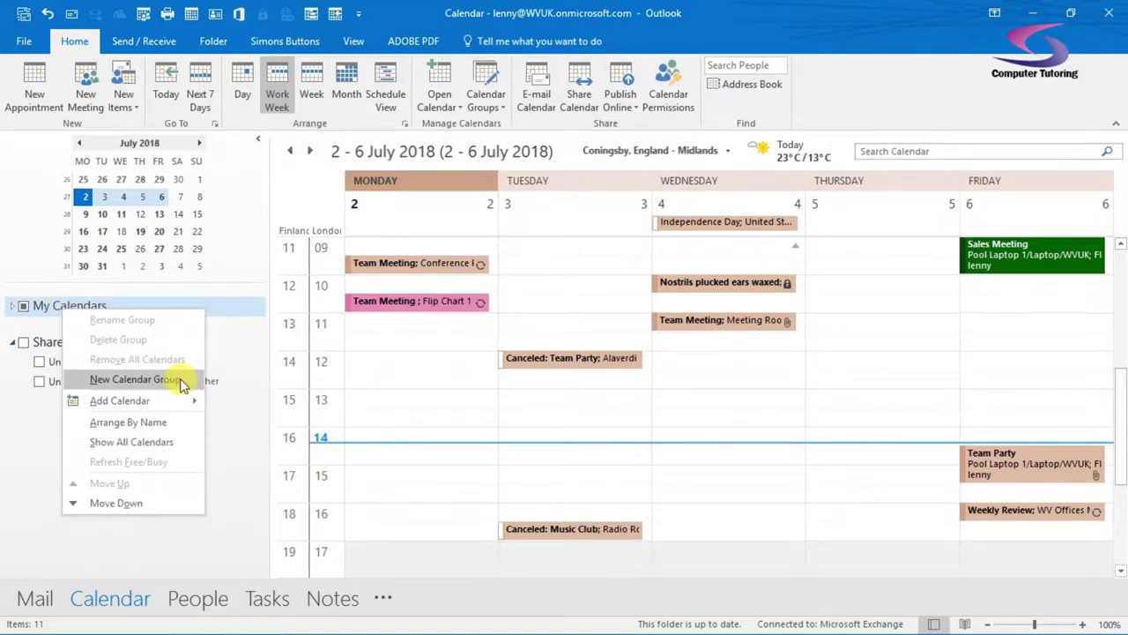
left_click(180, 382)
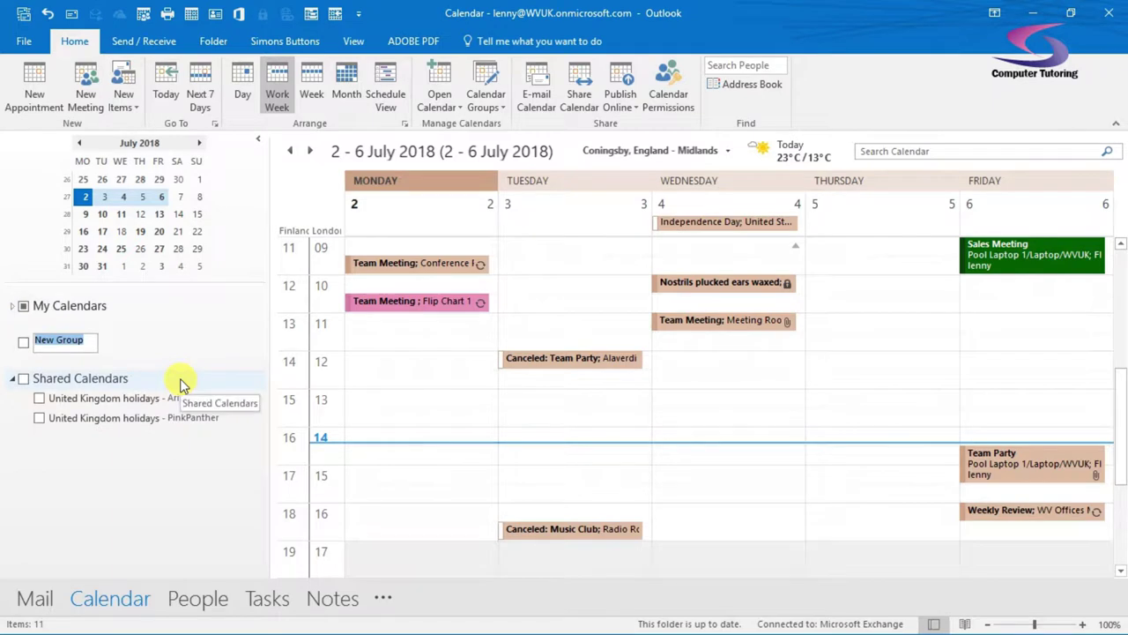
type("My Wor")
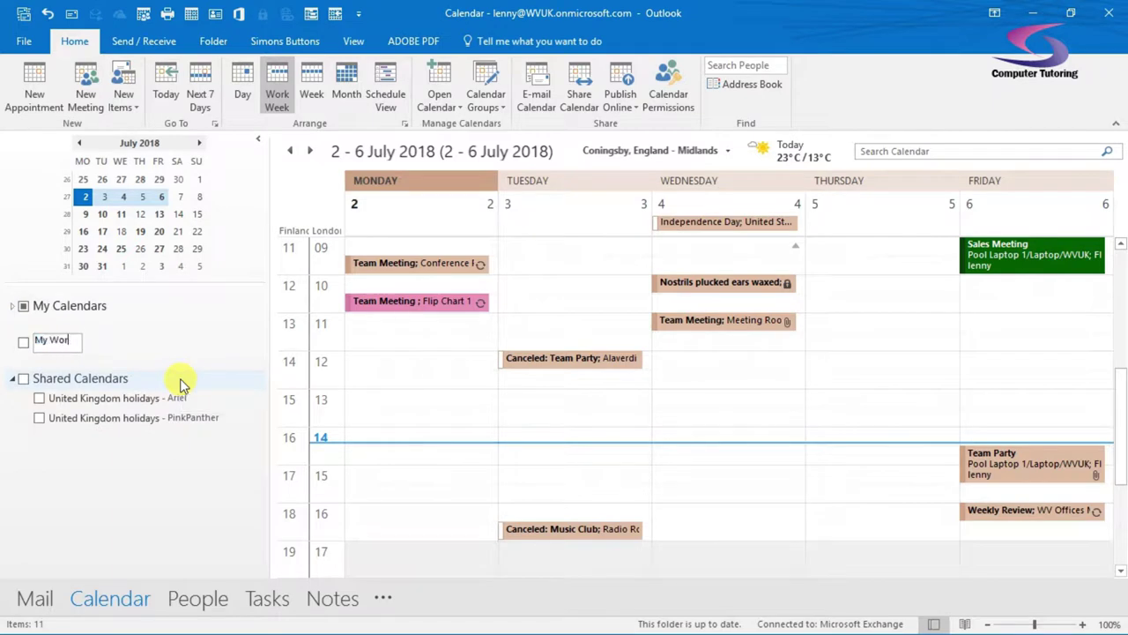
type("kmates")
key("Return")
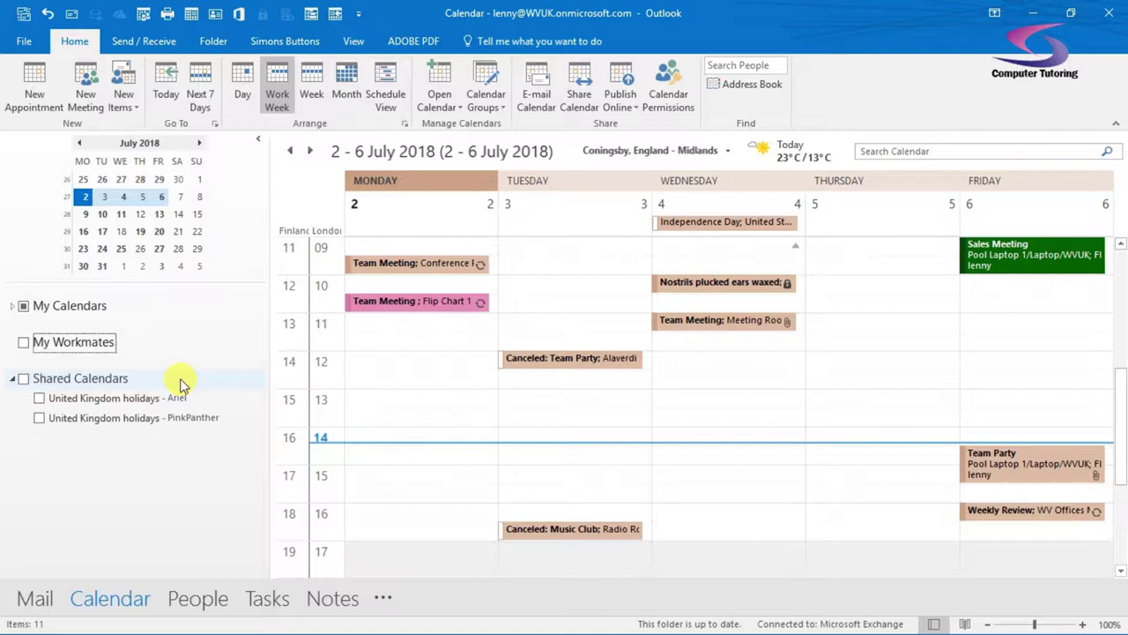
- Add the colleague's calendar to My Workmates from the address book, shown beside your own
right_click(93, 344)
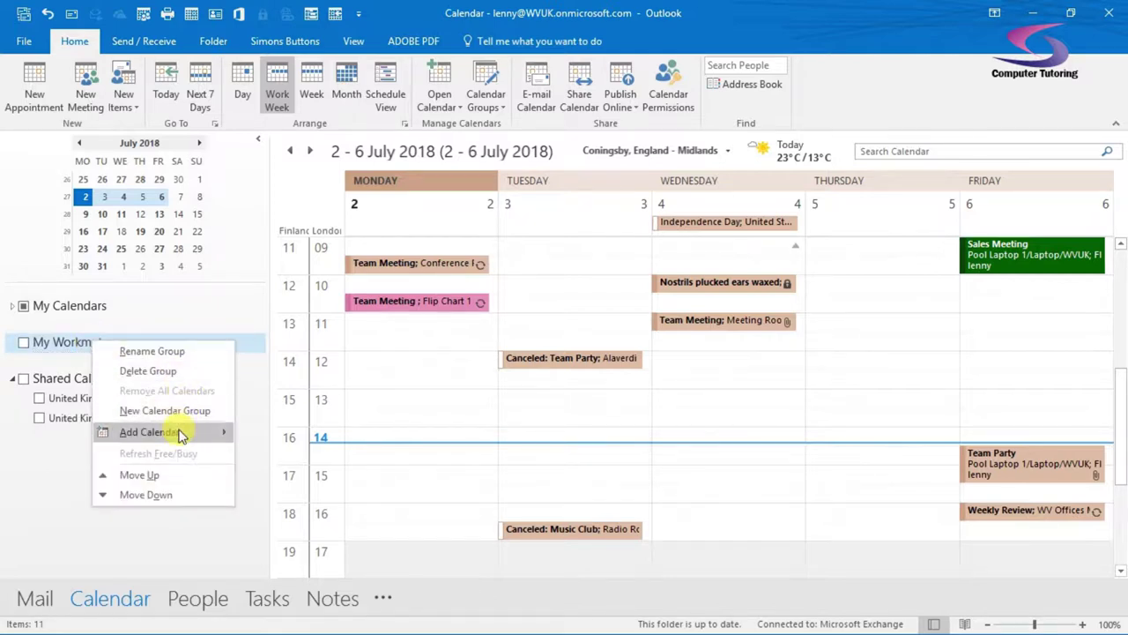
mouse_move(181, 435)
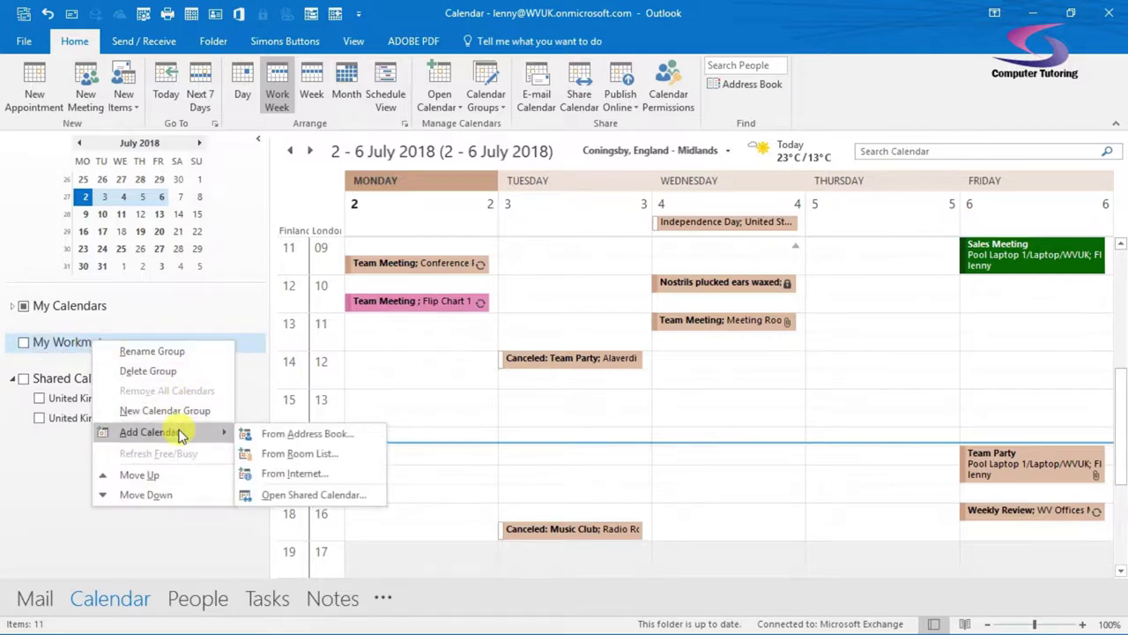
left_click(277, 438)
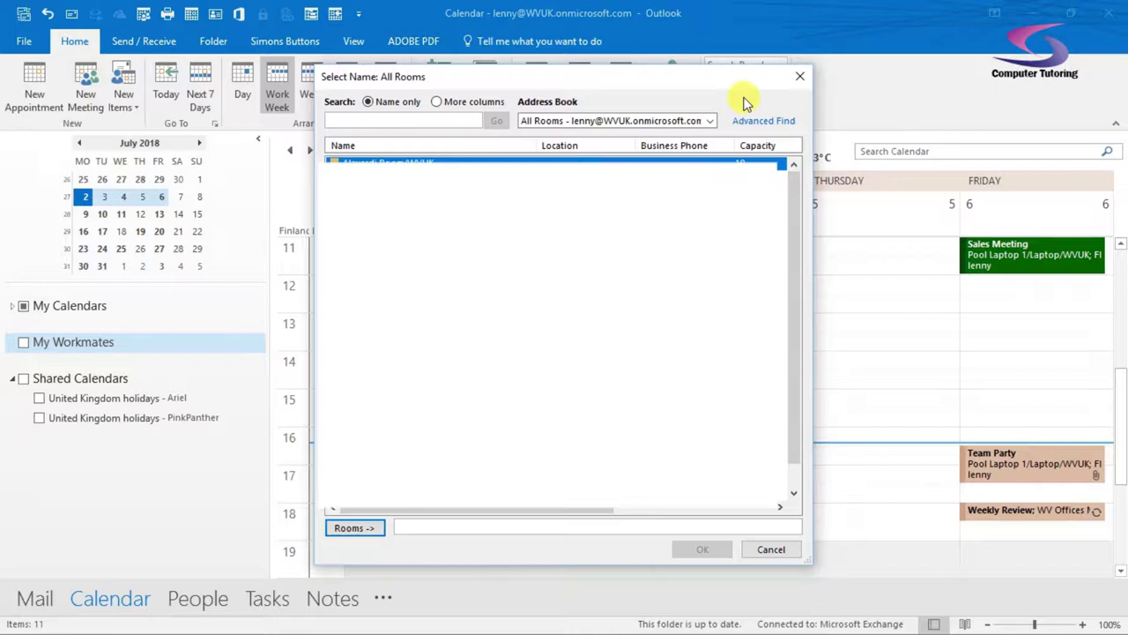
left_click(800, 77)
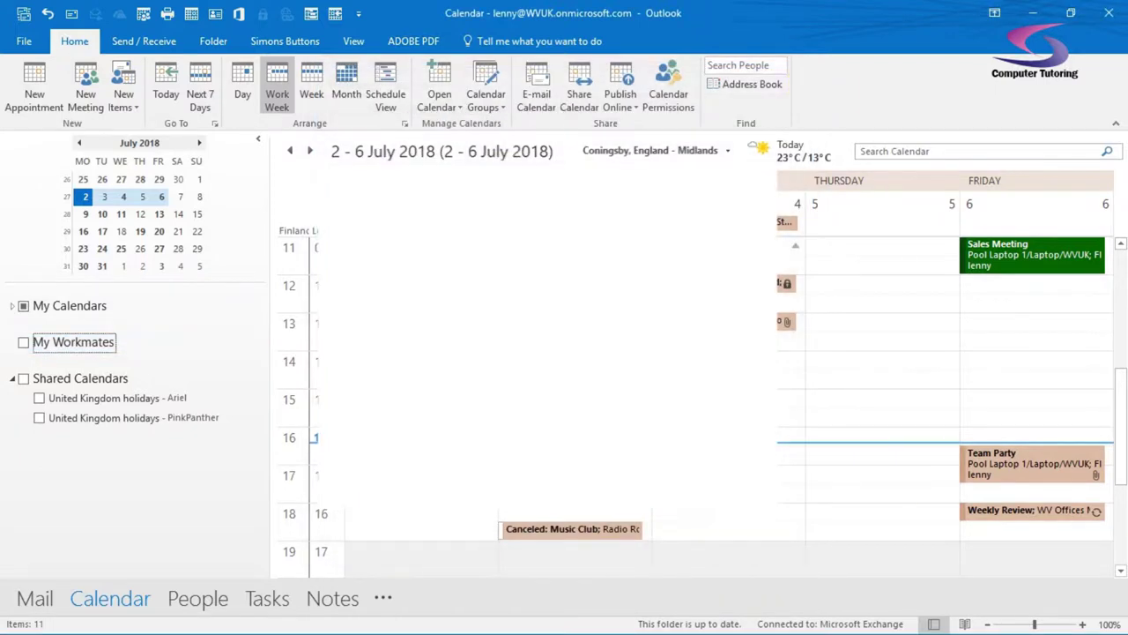
right_click(93, 346)
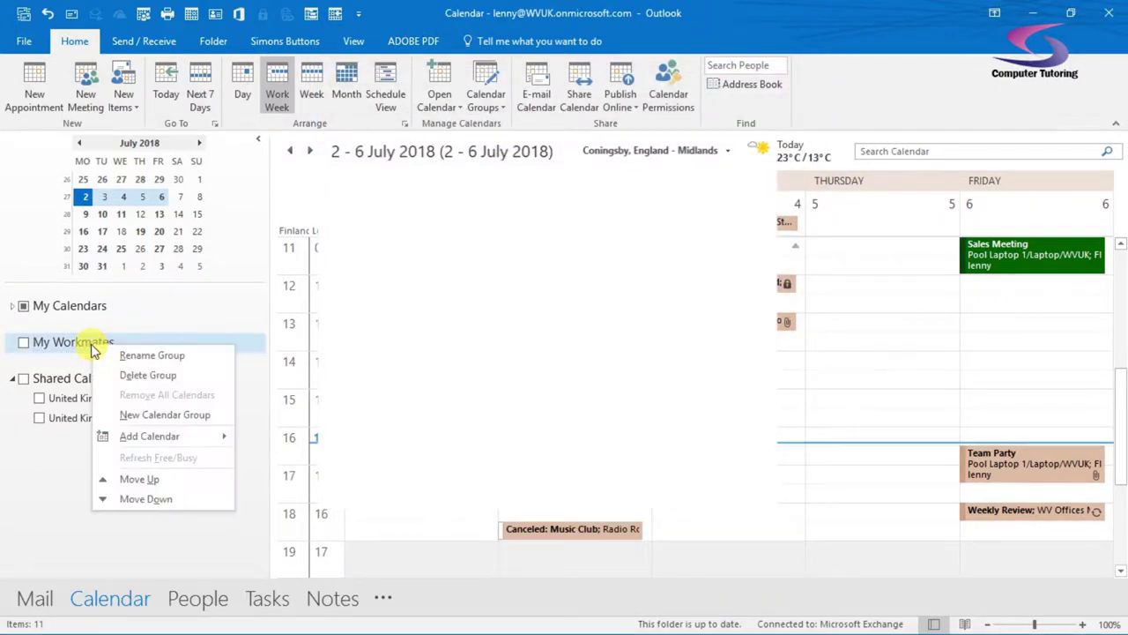
mouse_move(164, 438)
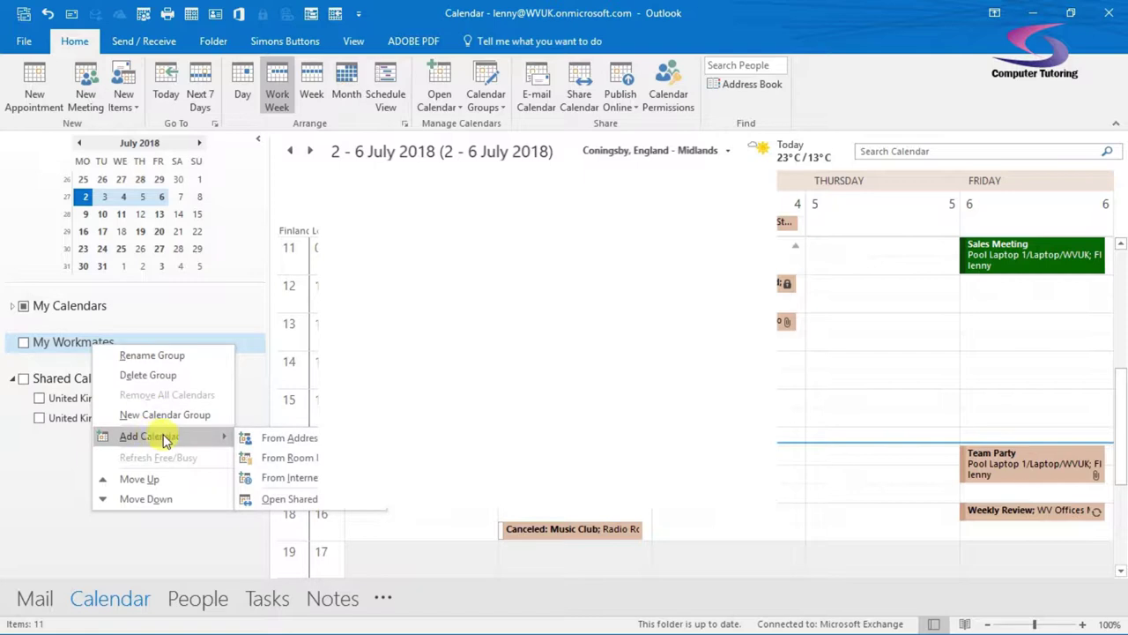
left_click(279, 438)
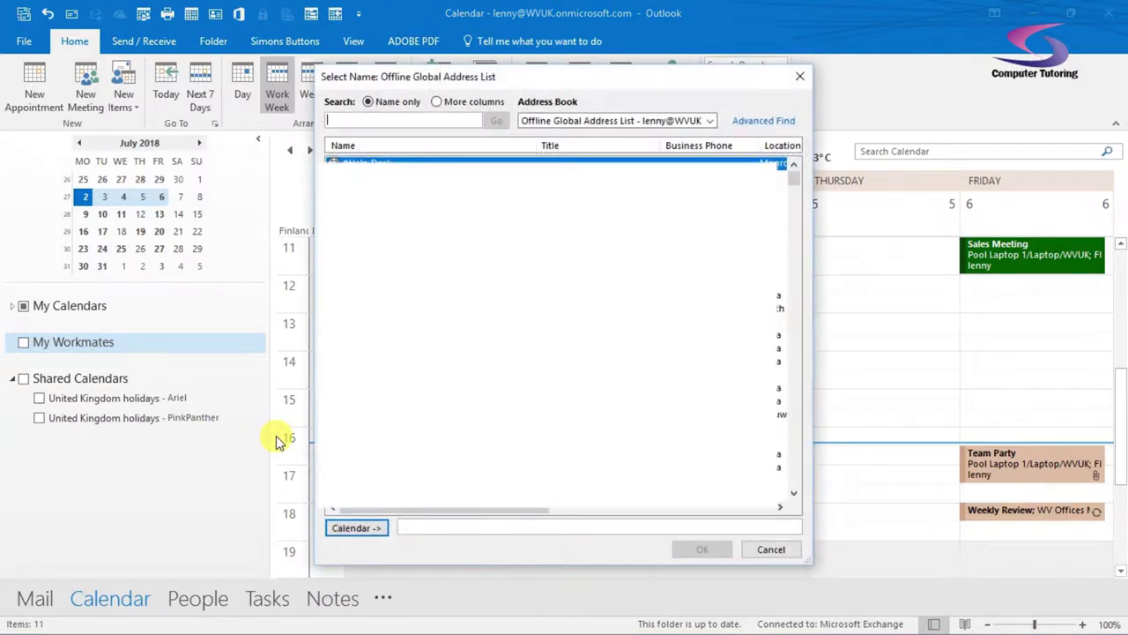
type("Beua")
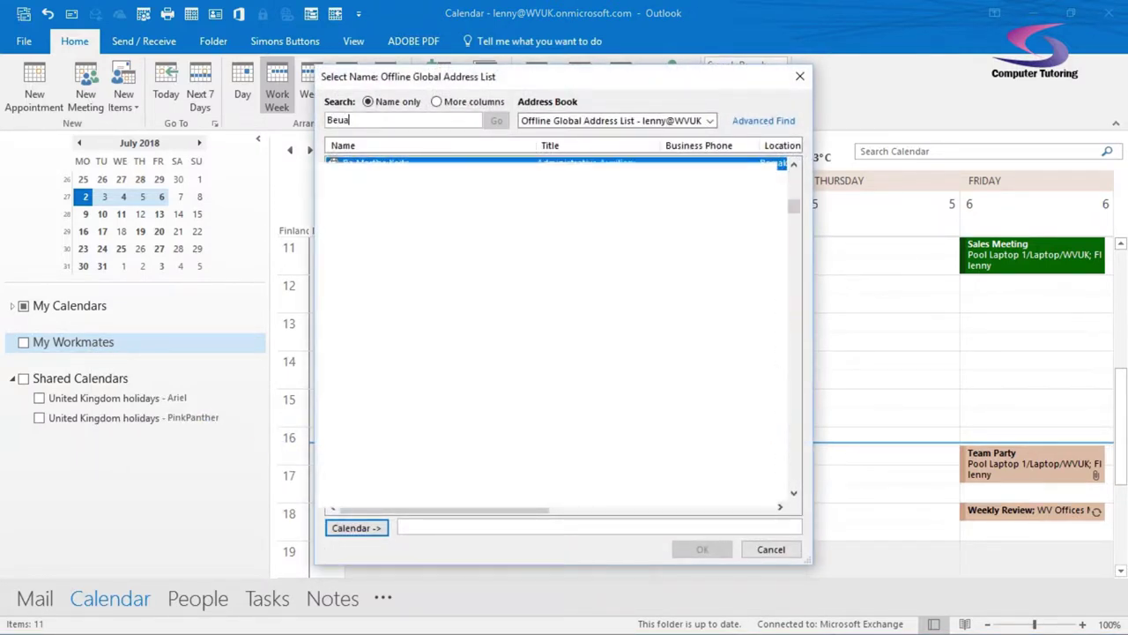
key("BackSpace")
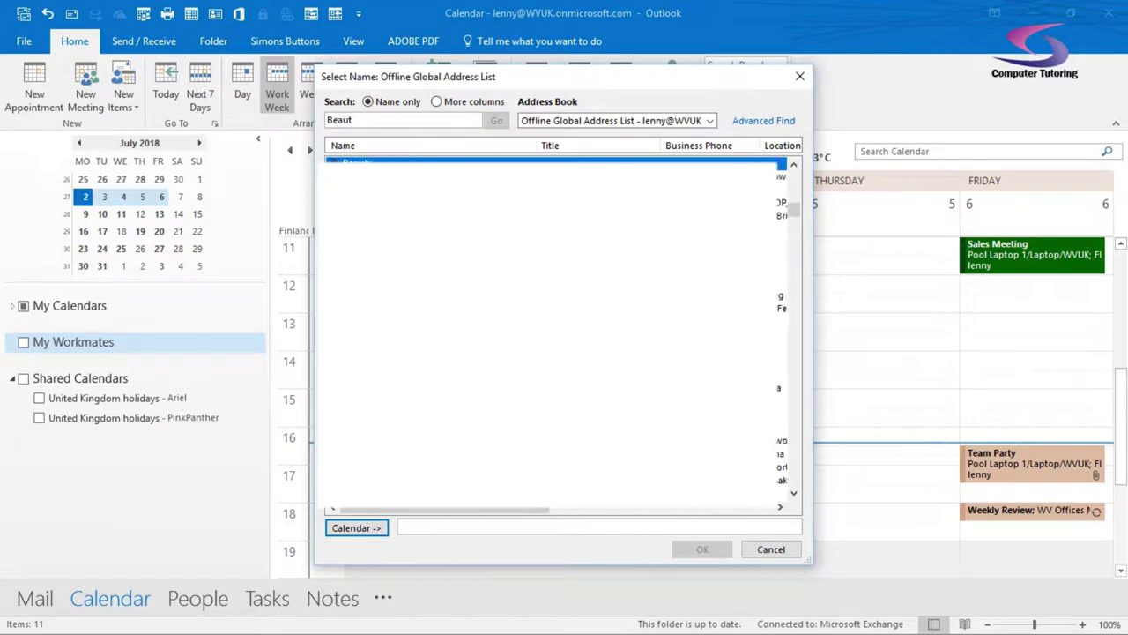
double_click(357, 161)
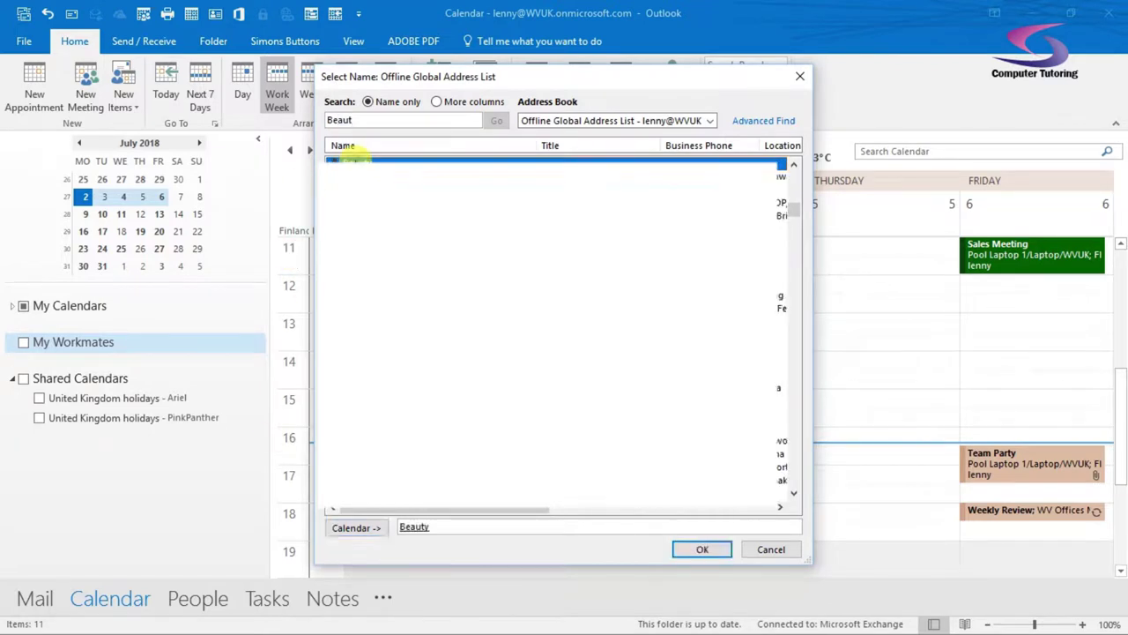
left_click(703, 549)
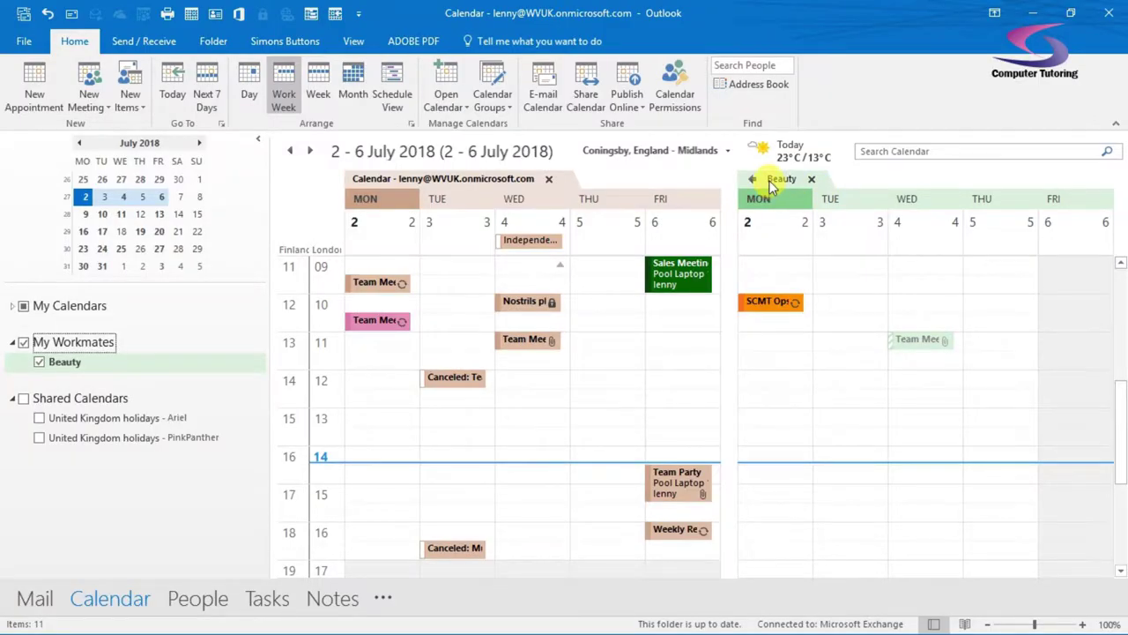
- Set the colleague's calendar colour to pink
right_click(772, 185)
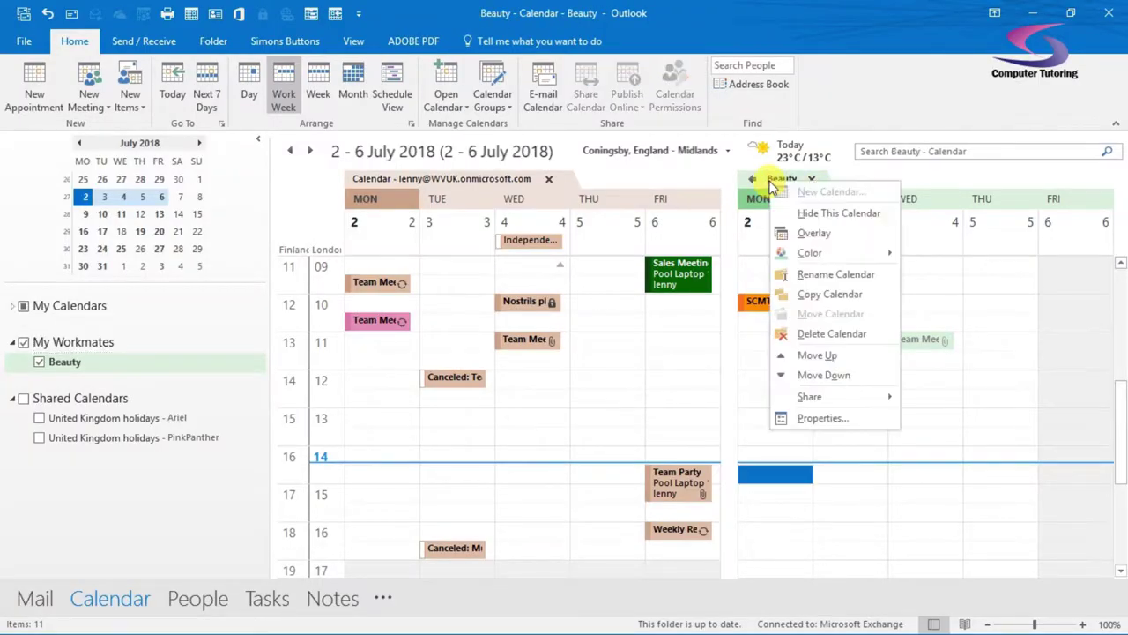
mouse_move(821, 255)
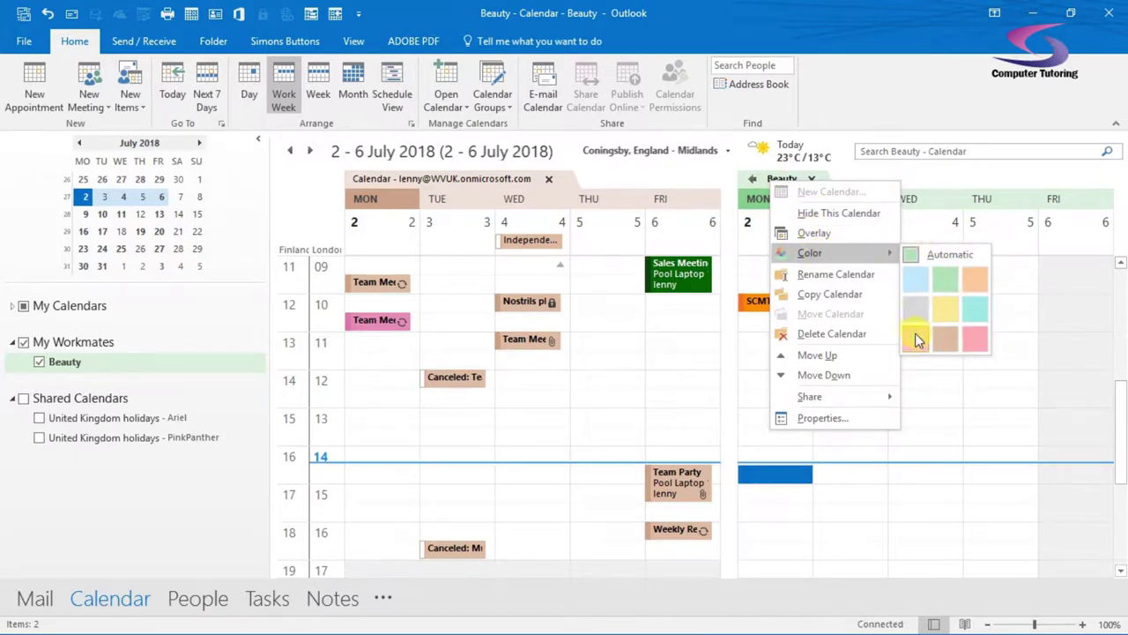
left_click(914, 335)
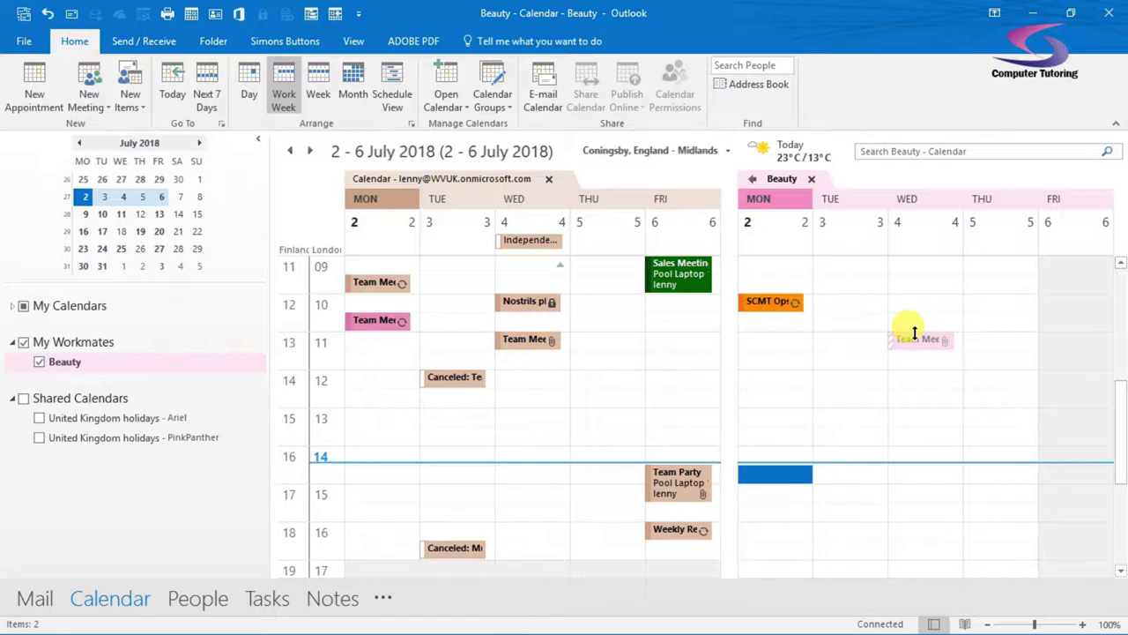
- Overlay the colleague's calendar on yours and show the 16–20 July work week
left_click(752, 178)
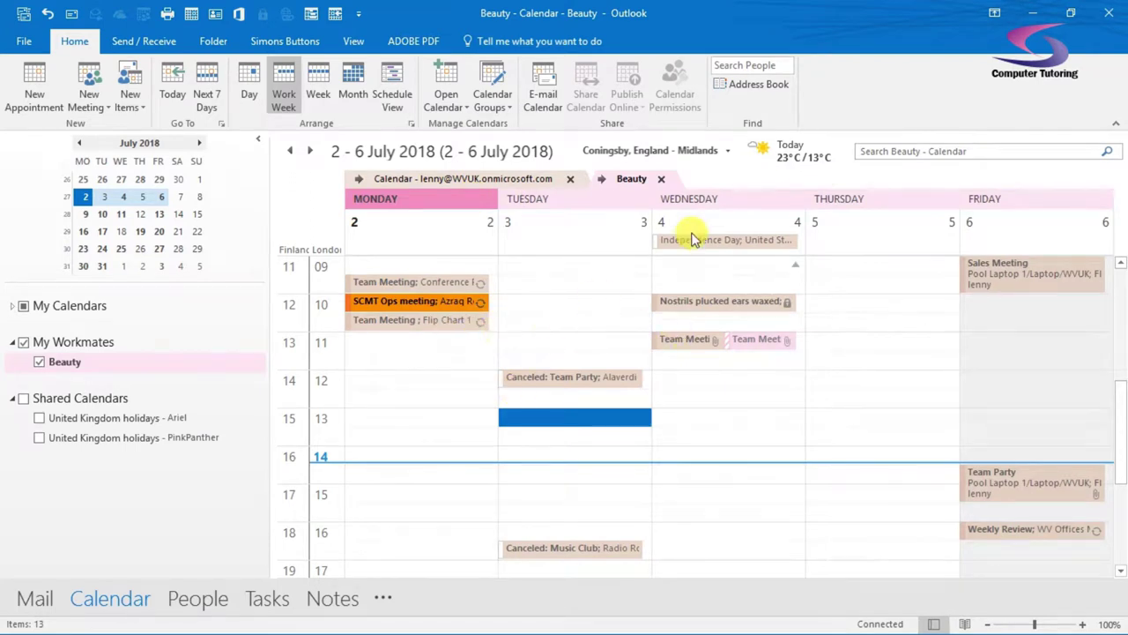
left_click(311, 151)
left_click(310, 151)
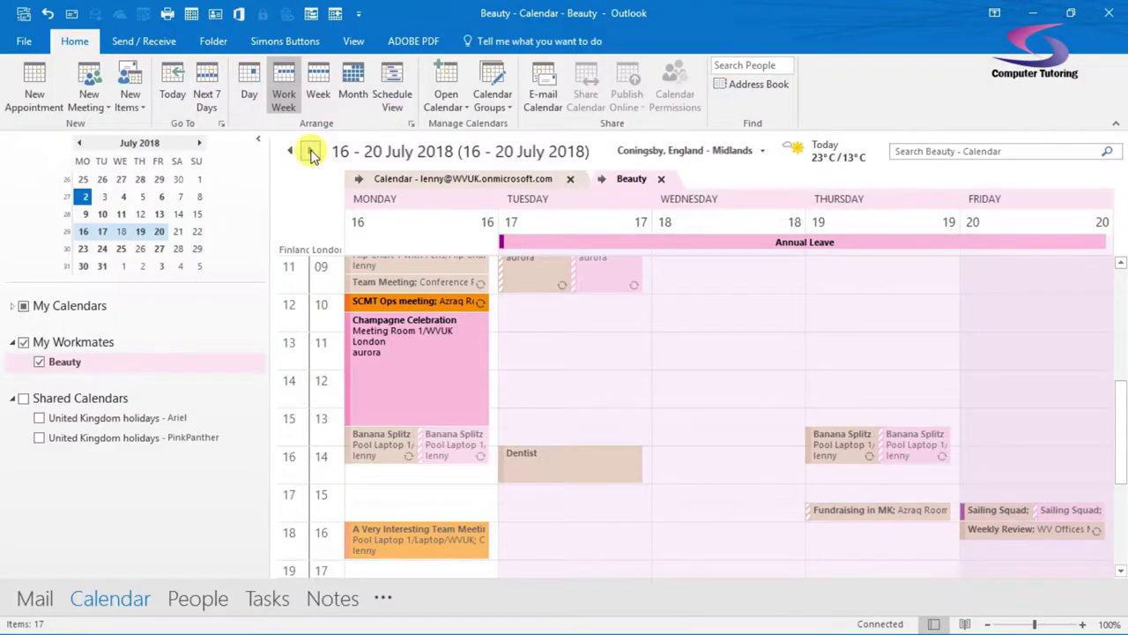
left_click(310, 151)
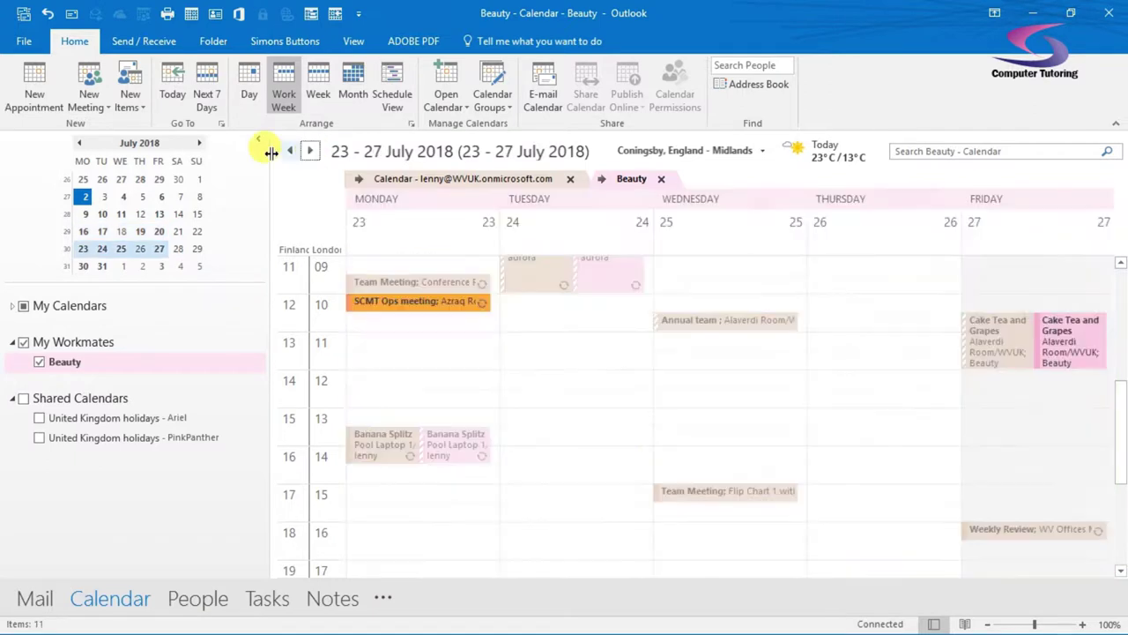
left_click(291, 152)
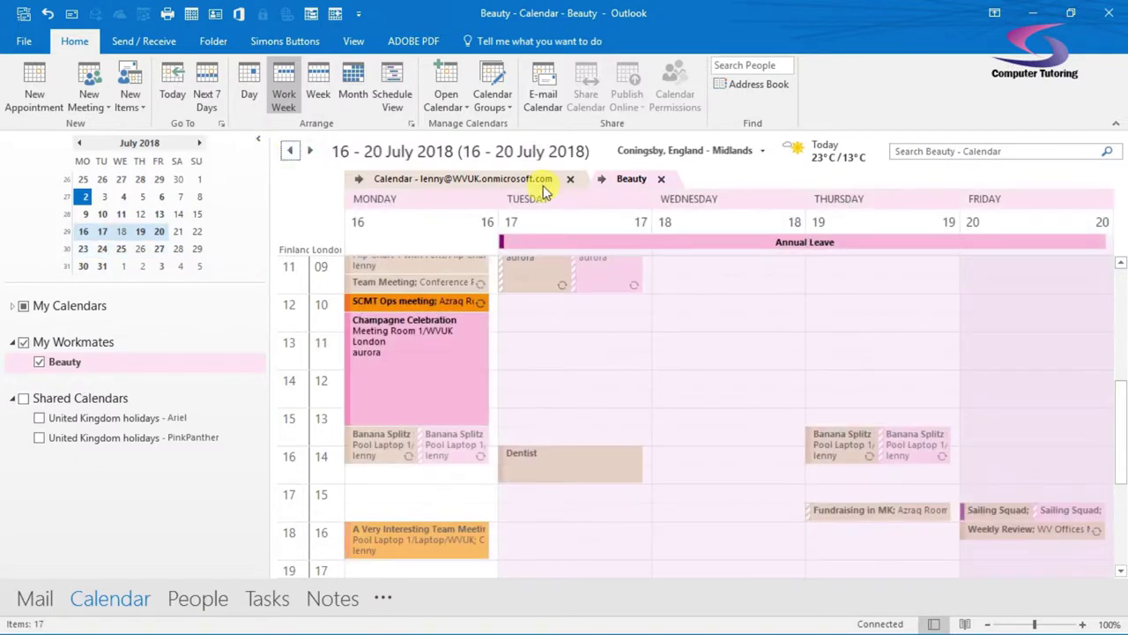
- Colour your personal calendar light blue and return both calendars to side-by-side view
right_click(491, 182)
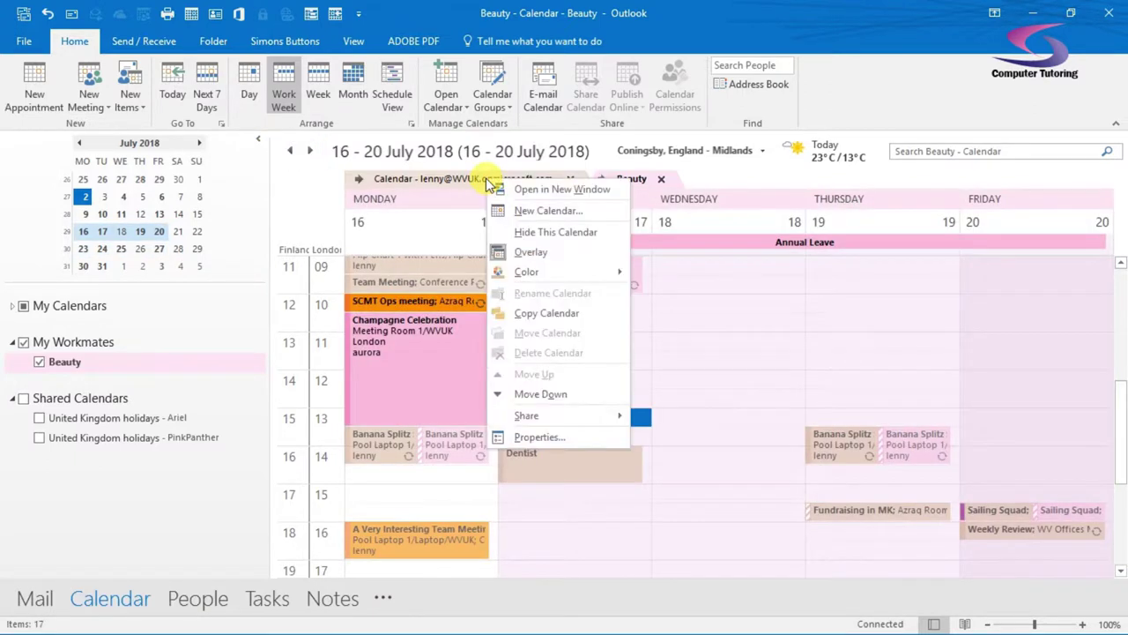
mouse_move(581, 273)
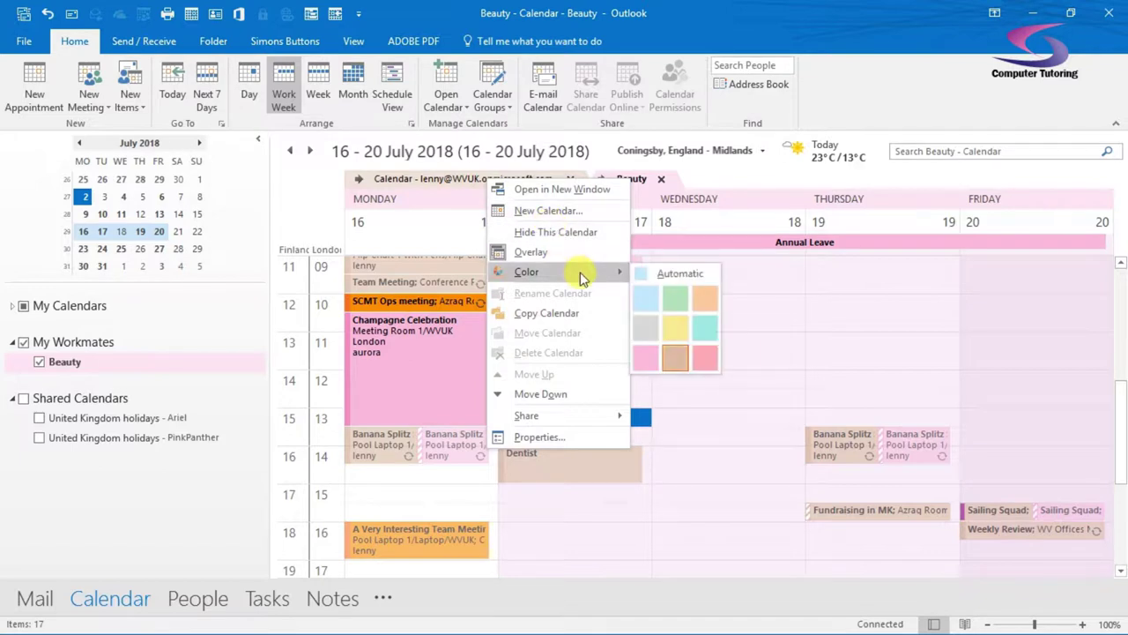
left_click(644, 303)
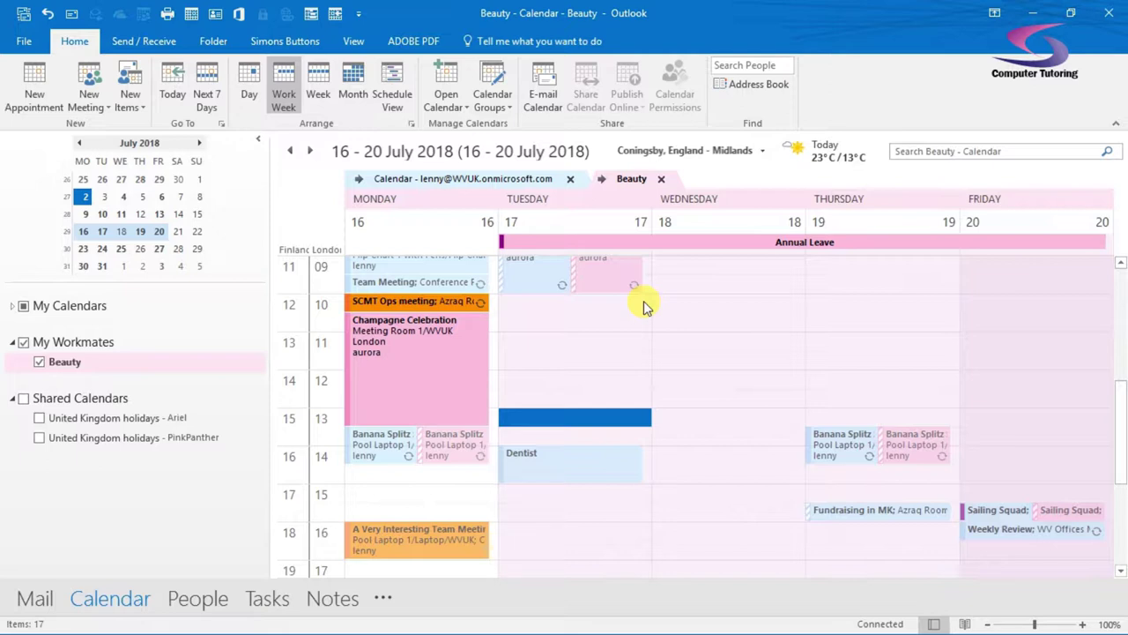
left_click(600, 181)
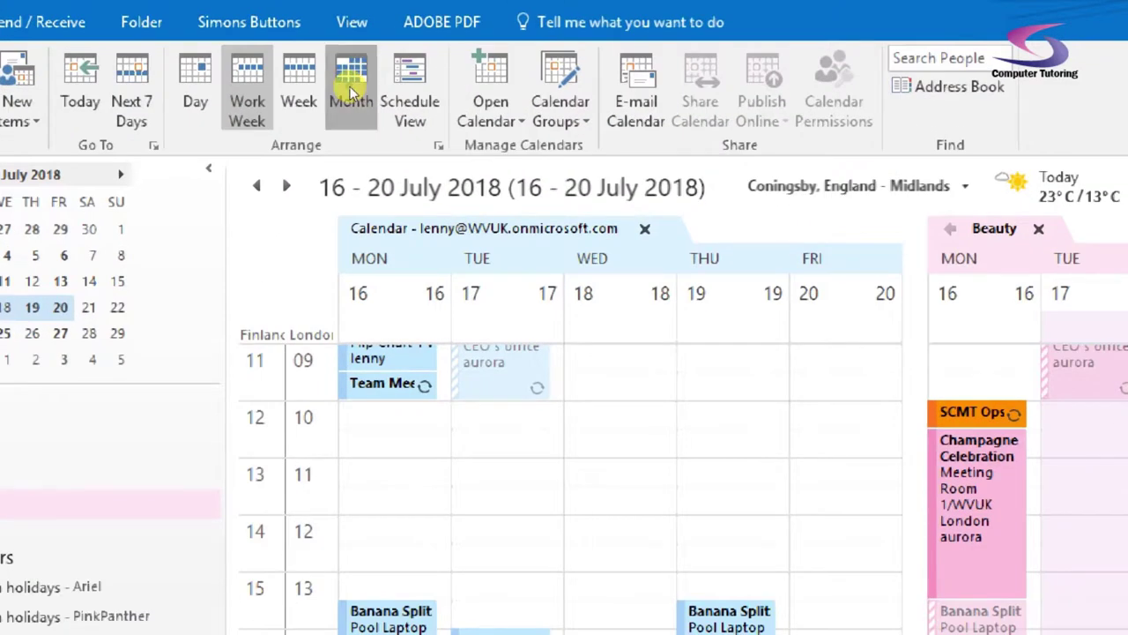
- Try the Month, Week, Work Week and Day calendar layouts in turn
left_click(352, 93)
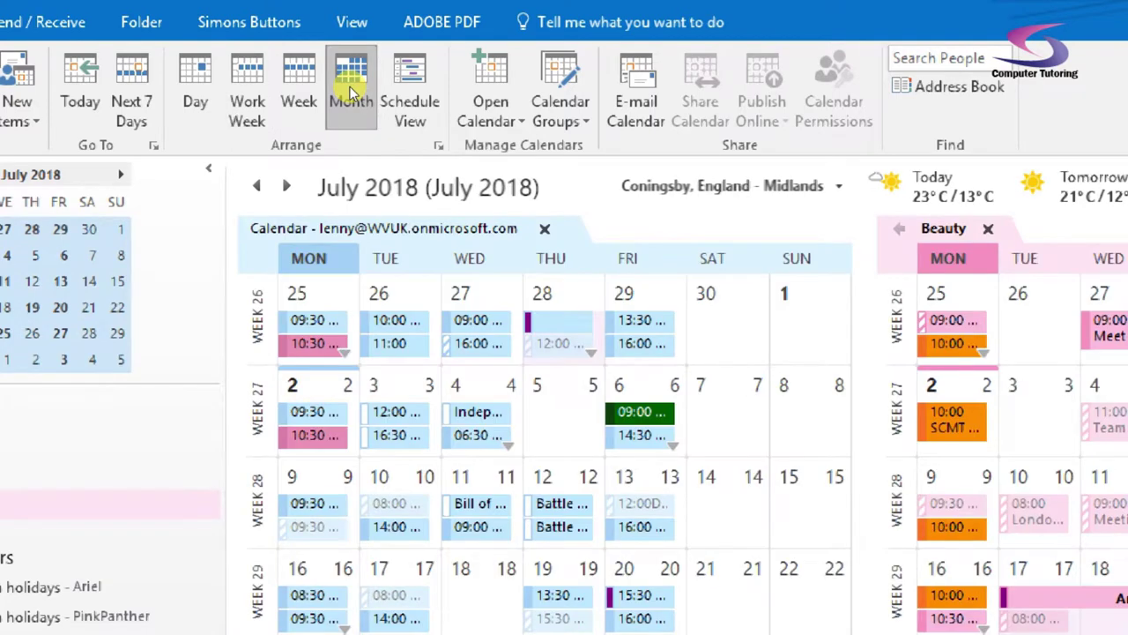
left_click(304, 93)
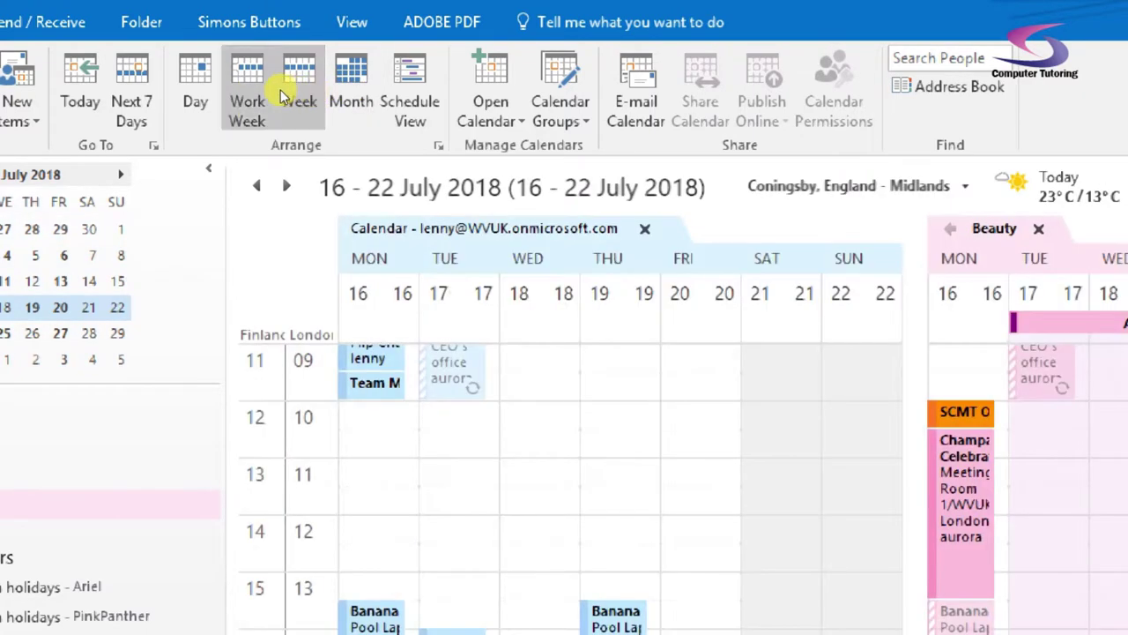
left_click(272, 91)
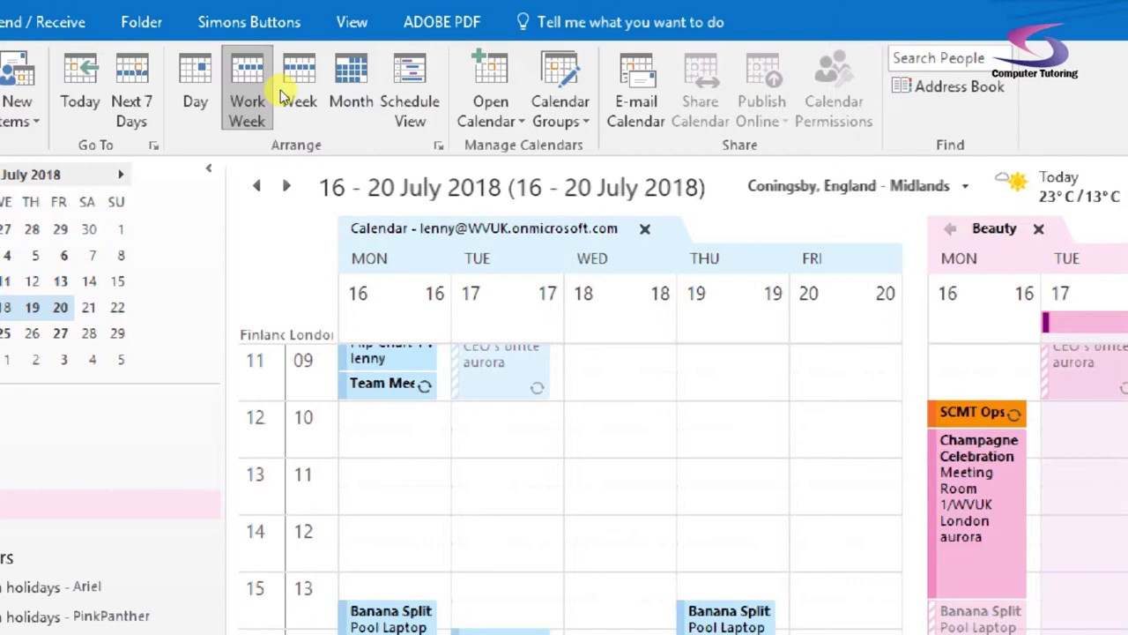
key("ctrl+alt+1")
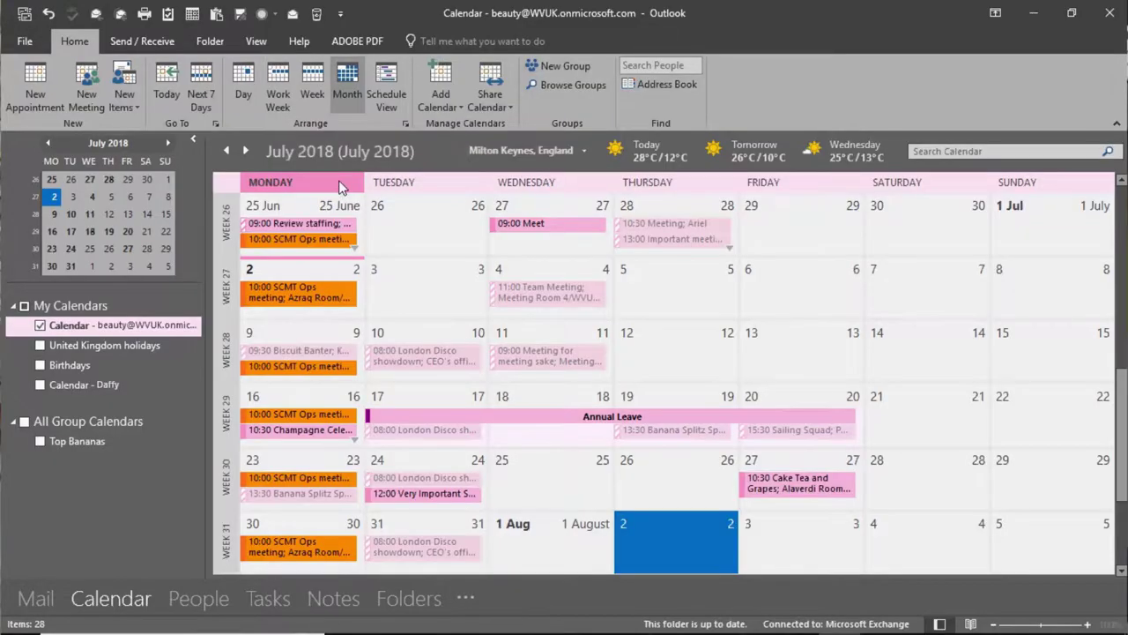
- Open the calendar's Sharing Permissions and start adding a user on the Permissions tab
right_click(105, 324)
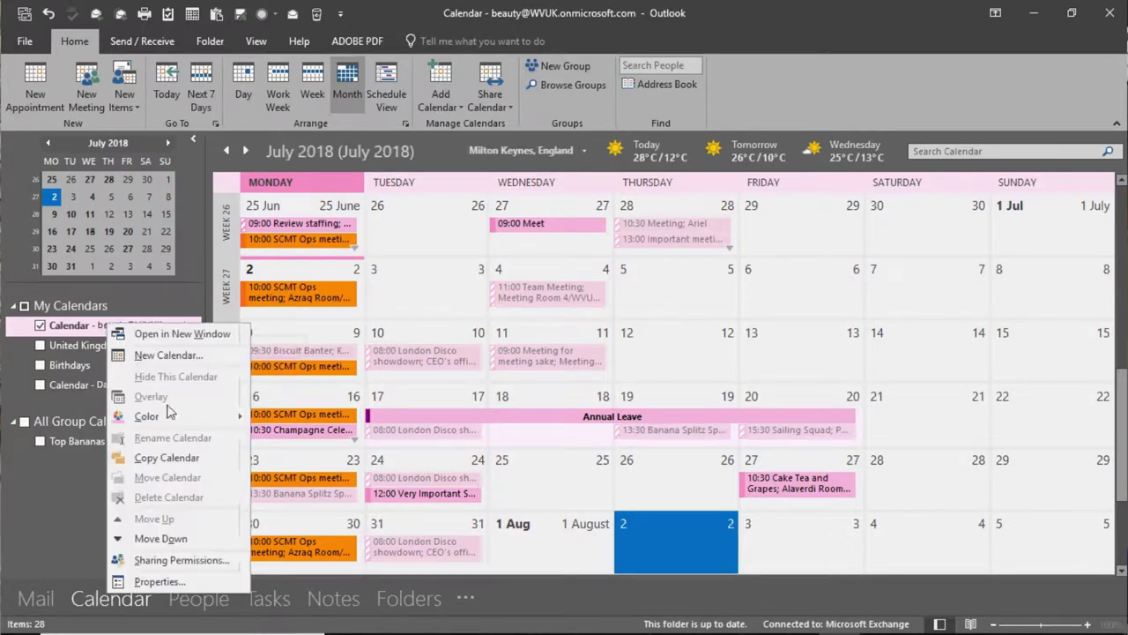
left_click(181, 560)
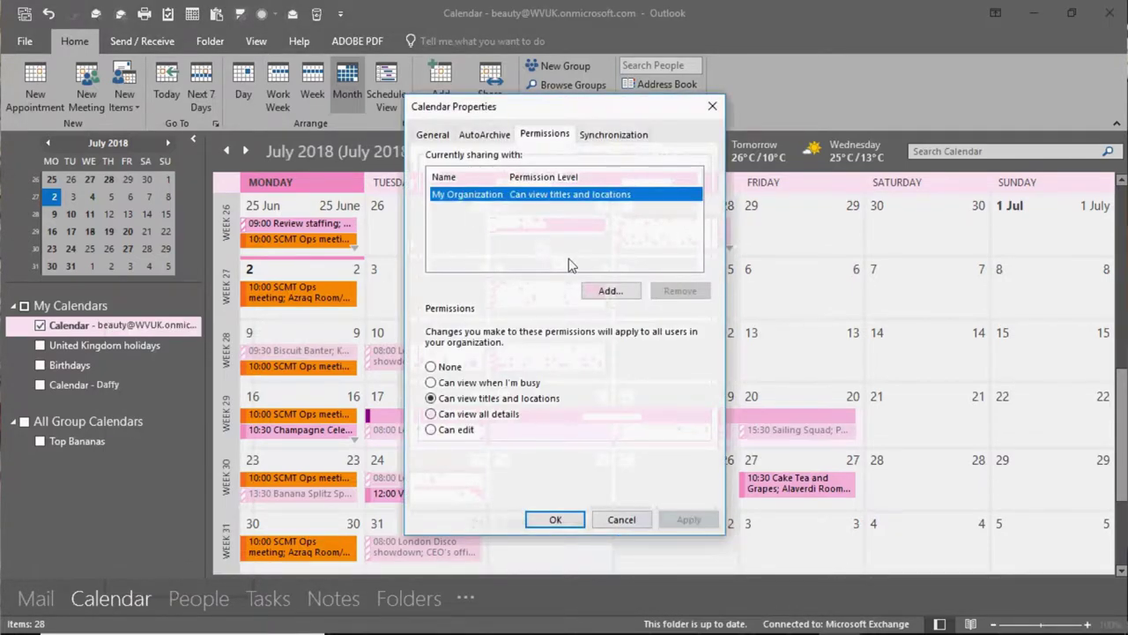
left_click(606, 293)
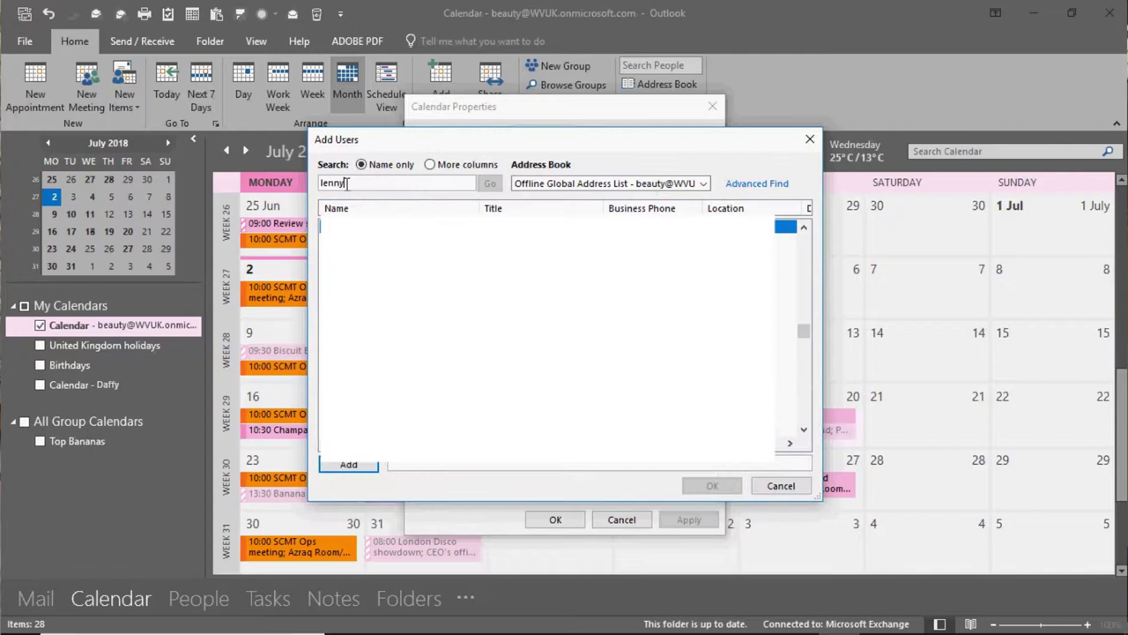
- Add the searched colleague to the permissions list and grant them Delegate access
key("Return")
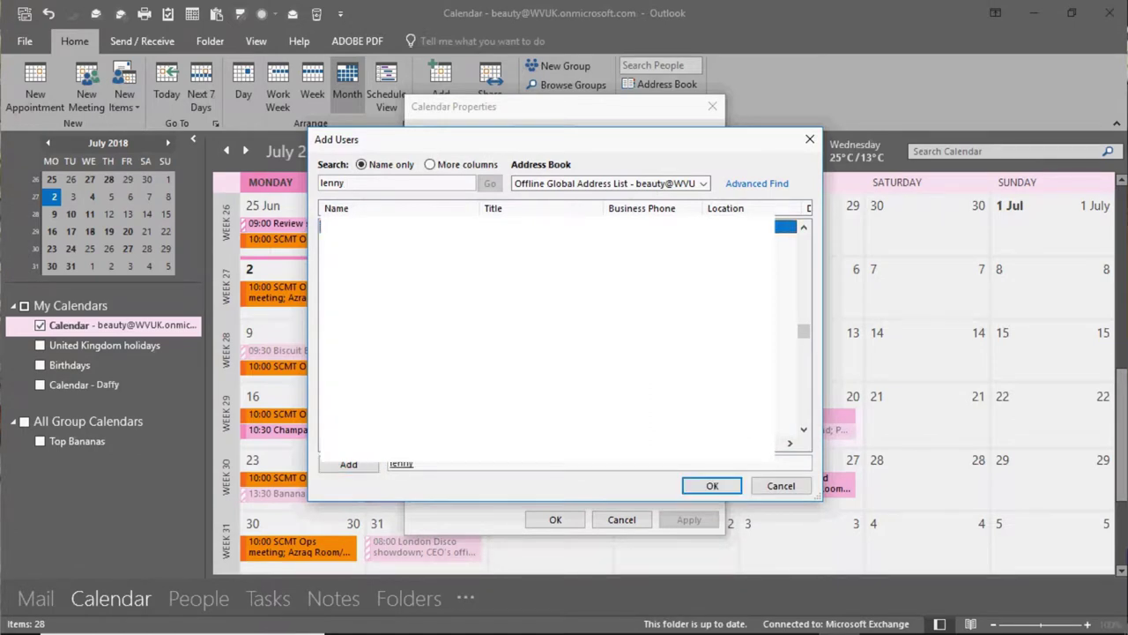
left_click(728, 490)
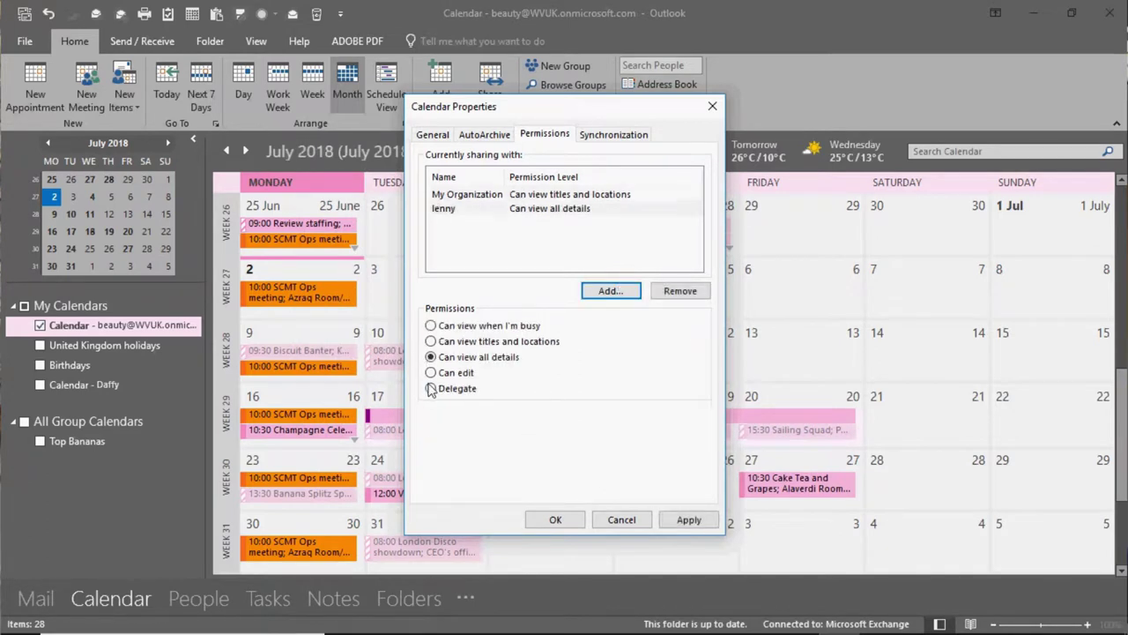
left_click(430, 389)
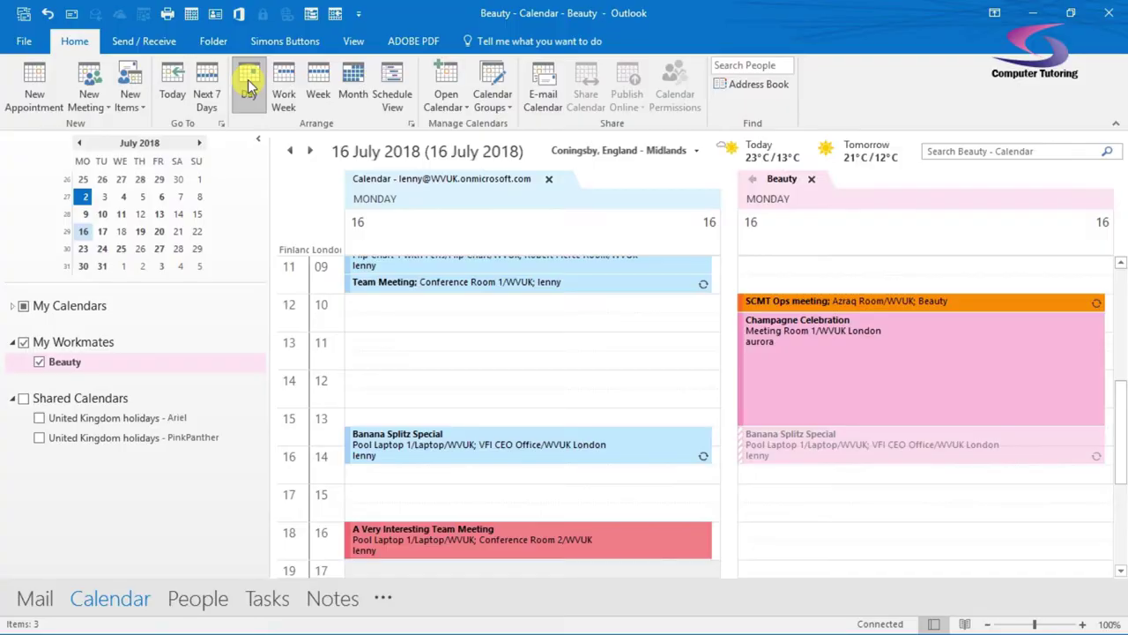
- Close the personal calendar and show the shared calendar's 23–27 July work week
left_click(548, 181)
left_click(549, 181)
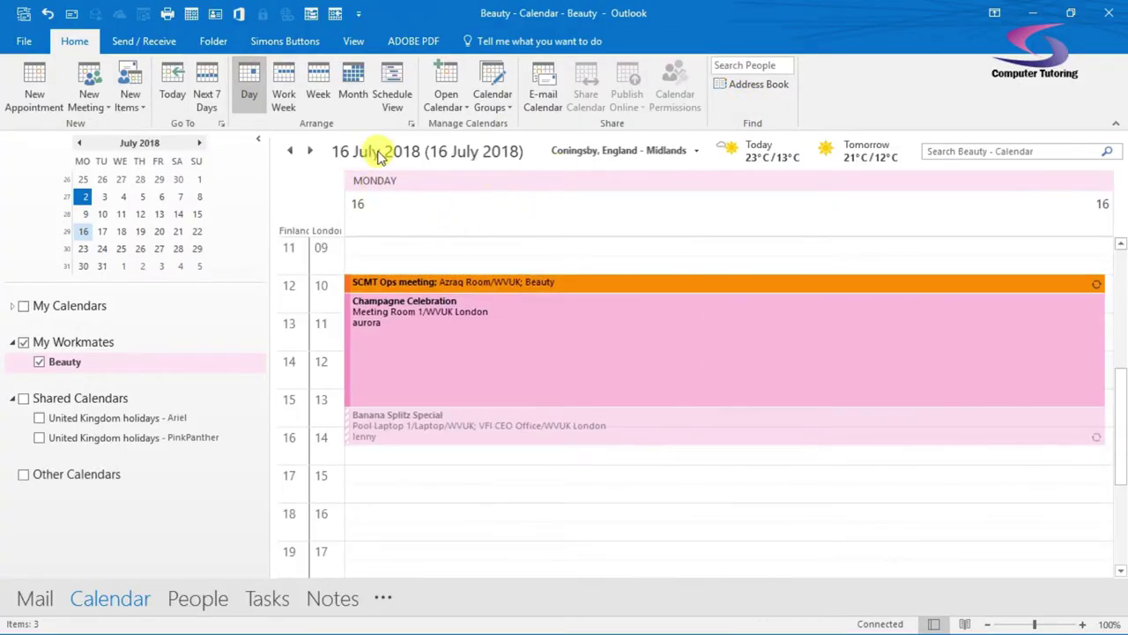
left_click(282, 95)
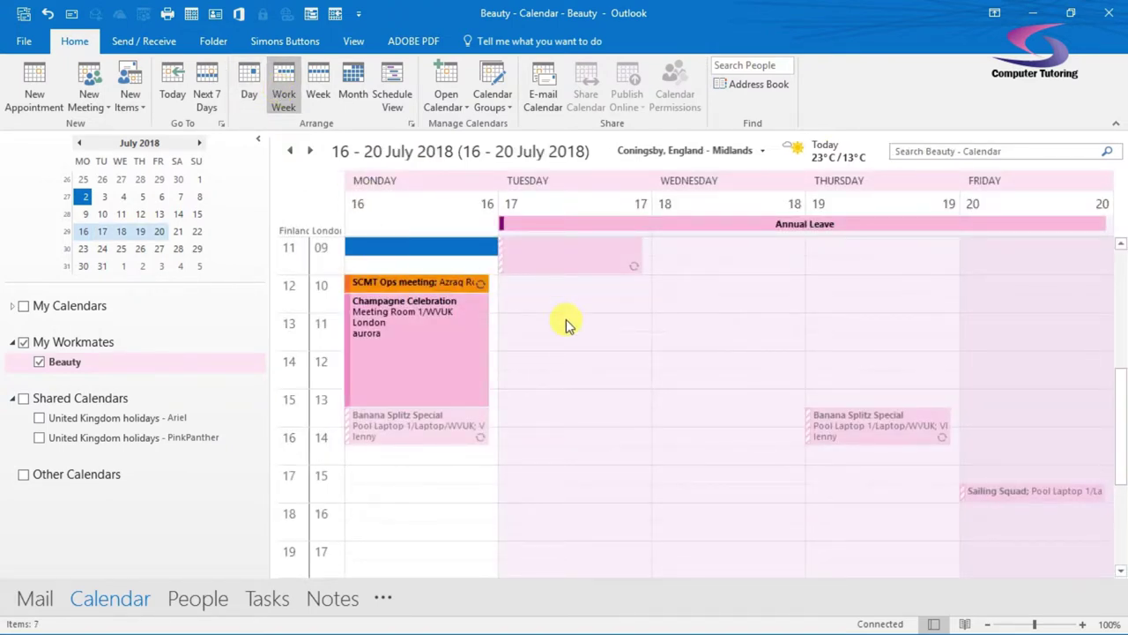
left_click(311, 152)
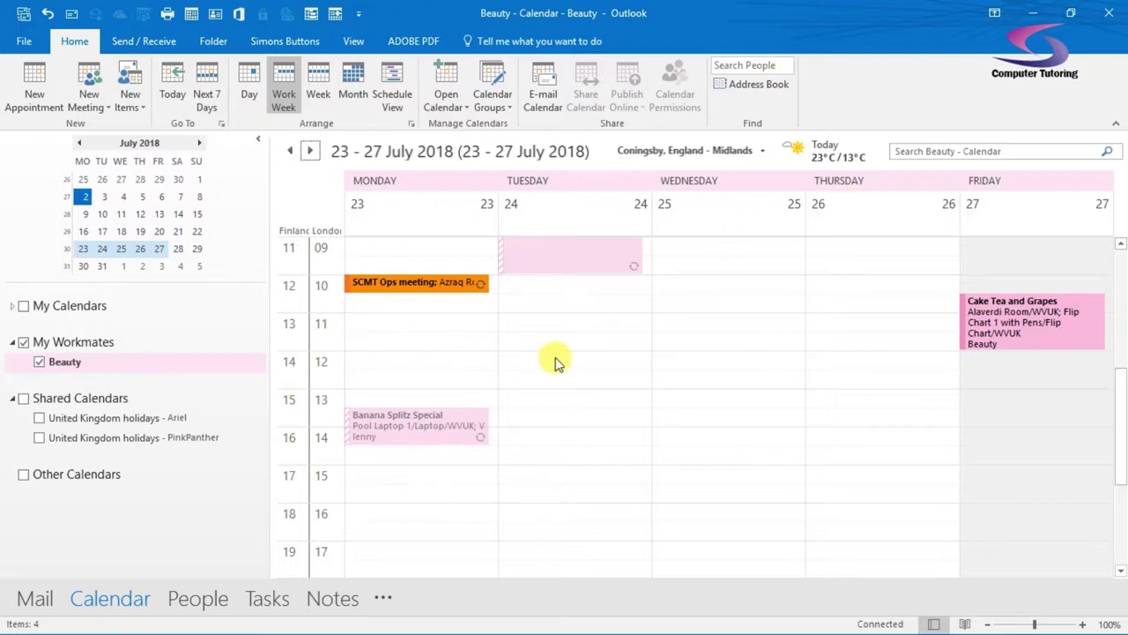
left_click_drag(564, 362, 566, 385)
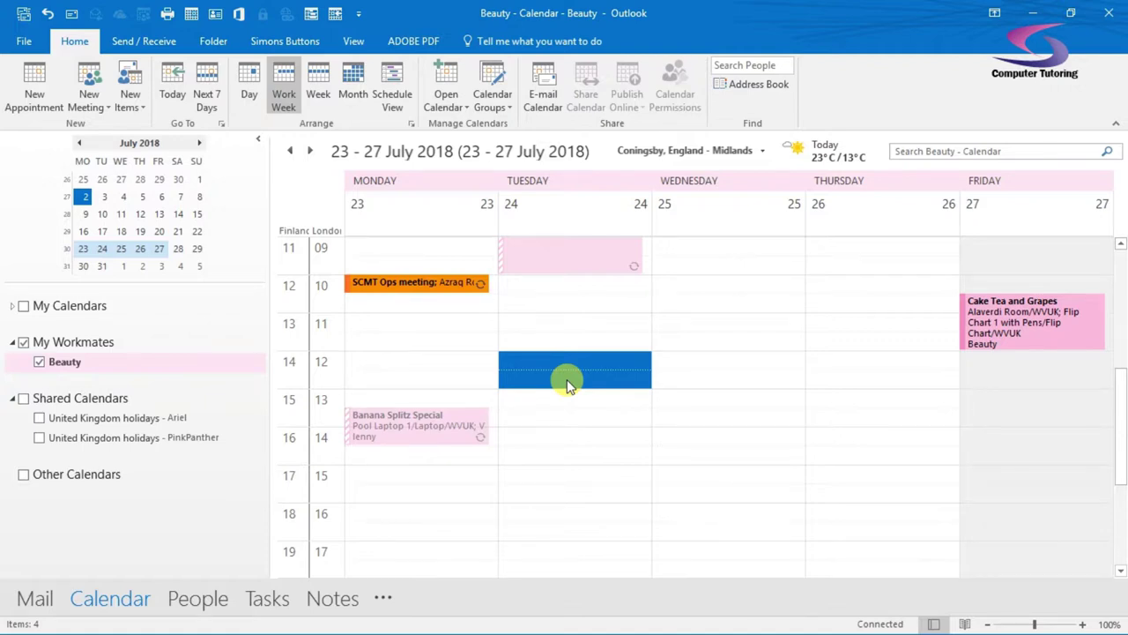
left_click(567, 379)
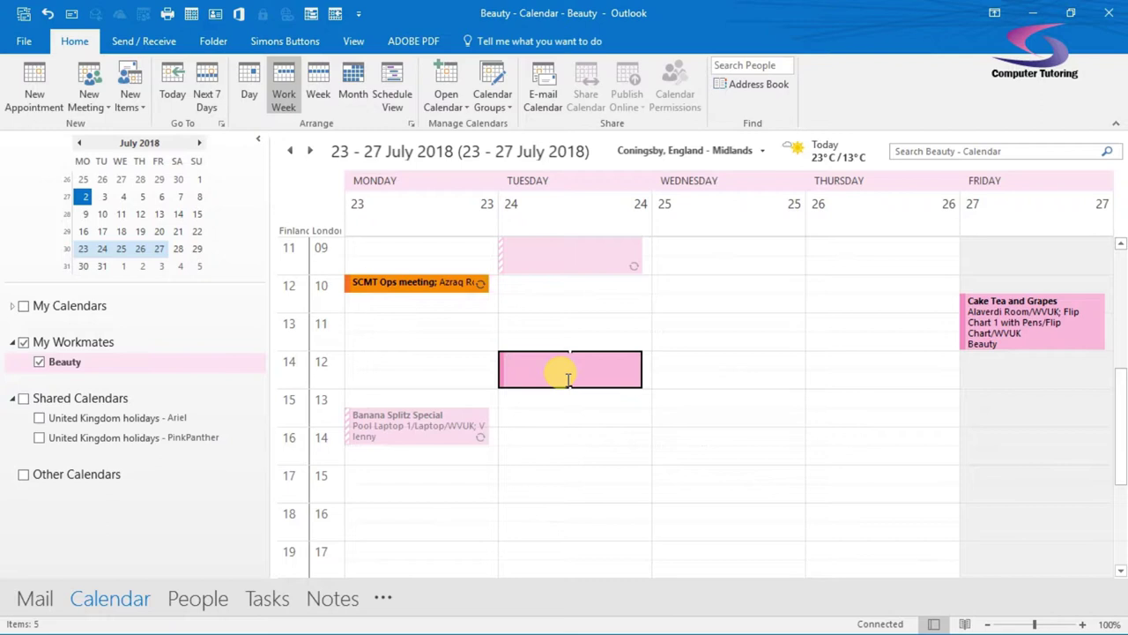
type("Ve")
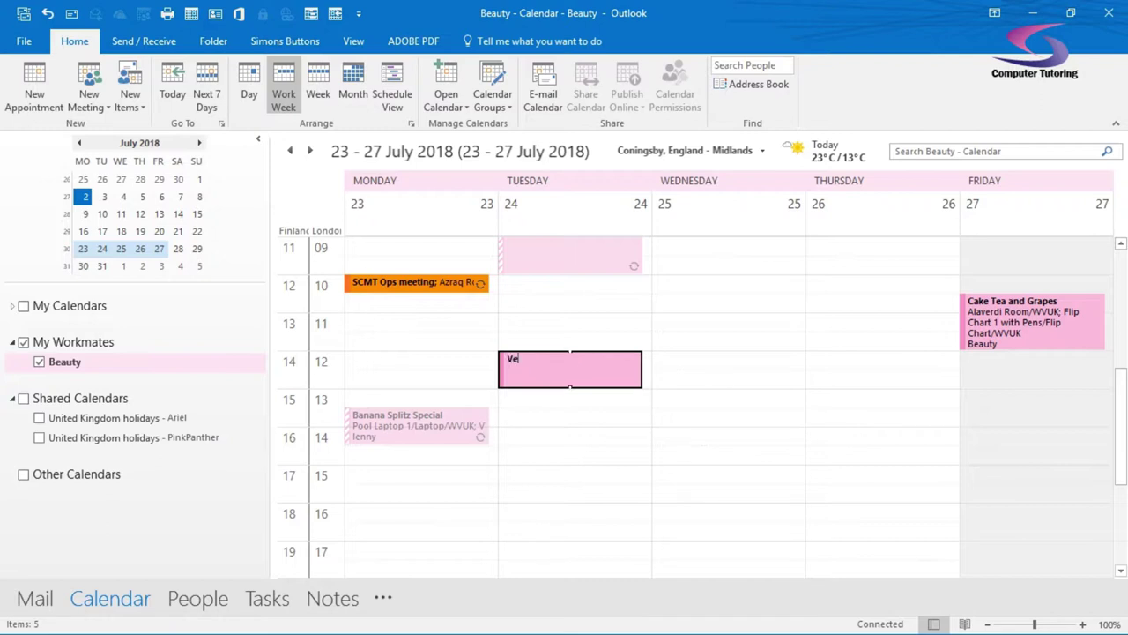
type("ry Im")
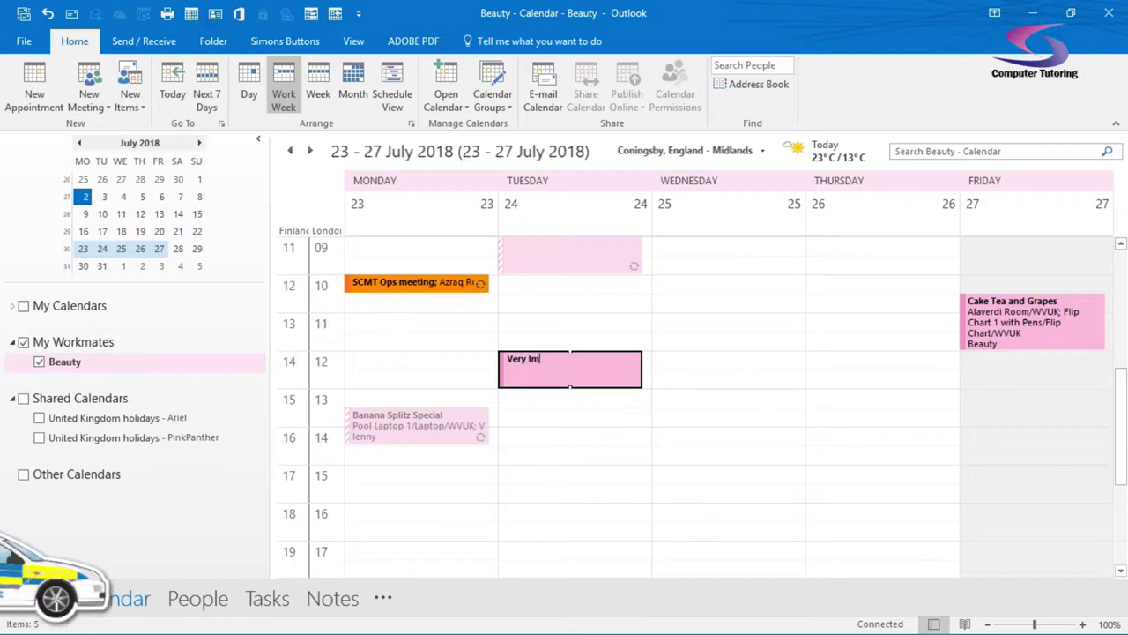
type("portant")
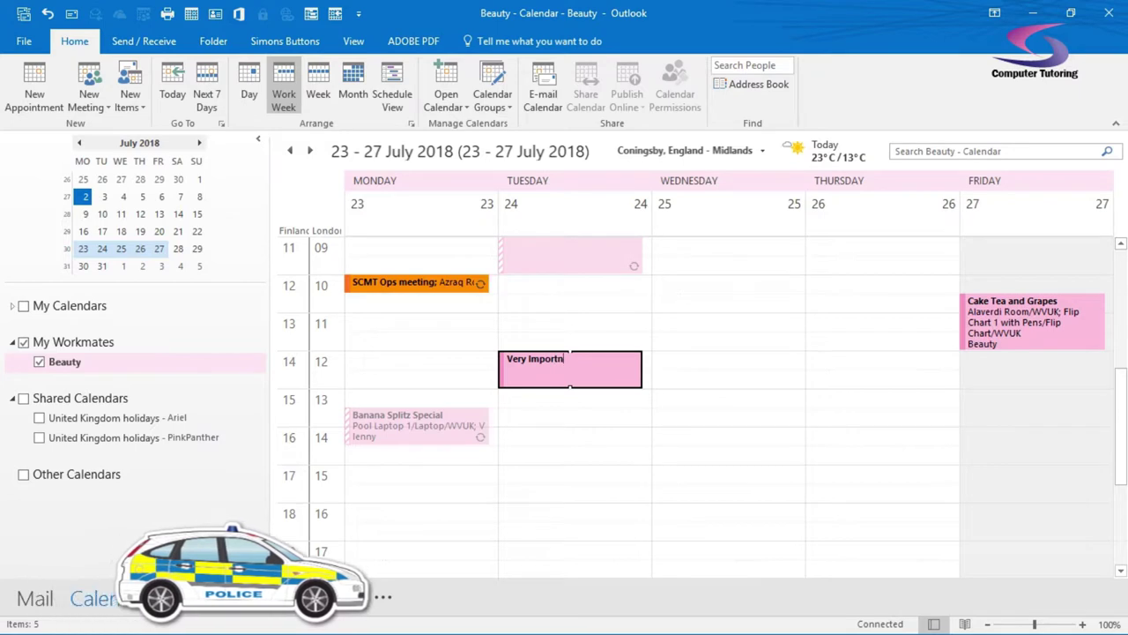
type(" Sales Meeting")
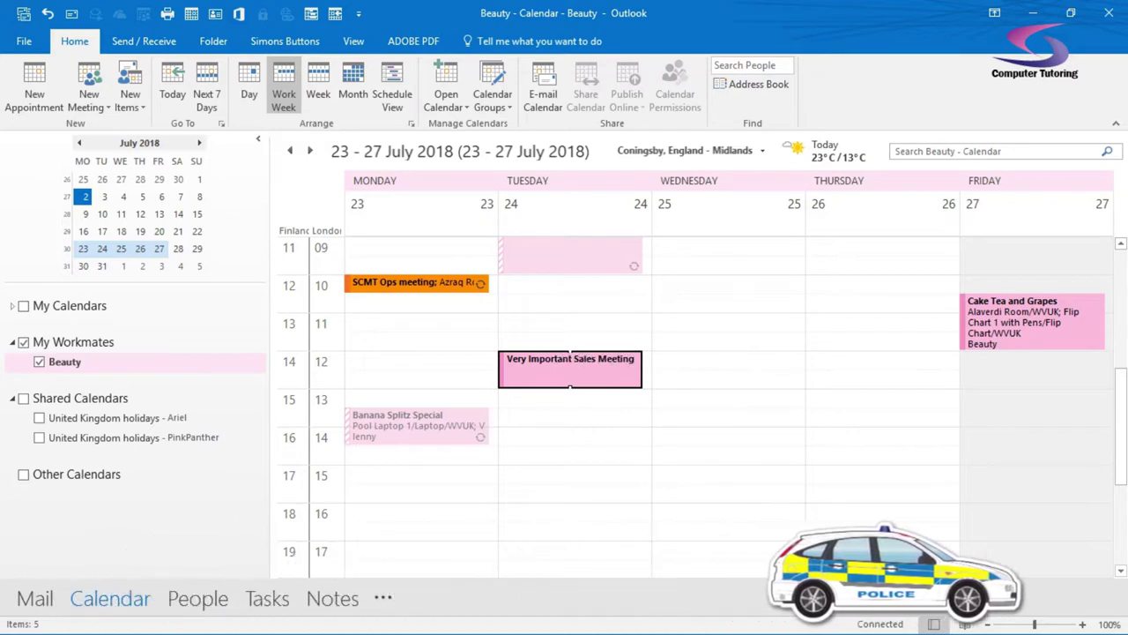
left_click(670, 423)
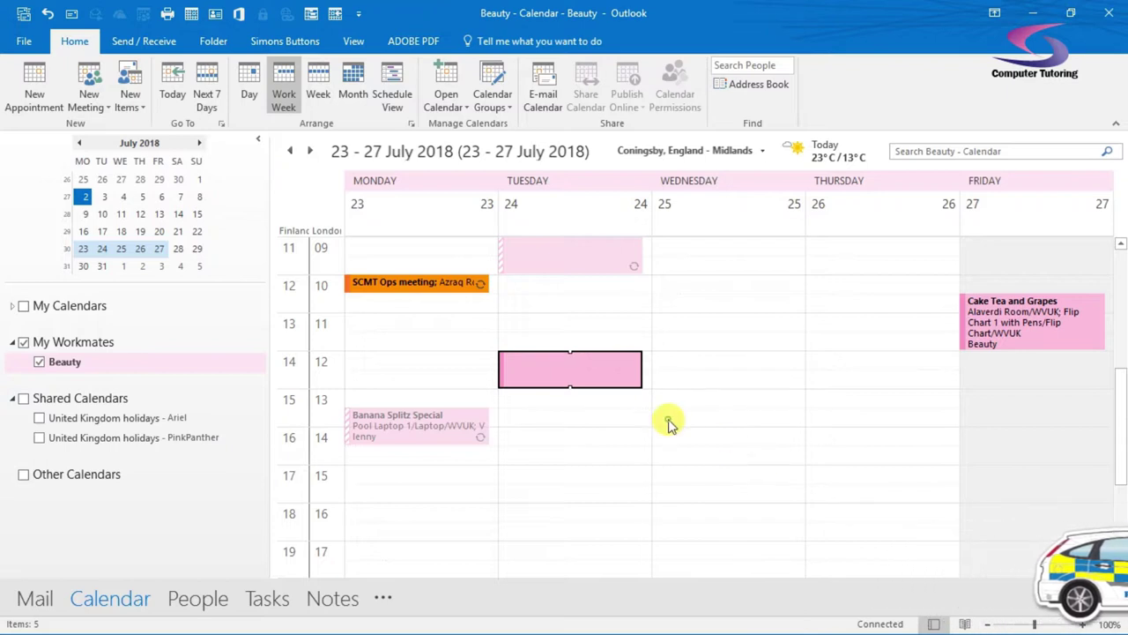
- Open the Very Important Sales Meeting and review availability in the Scheduling Assistant
double_click(536, 368)
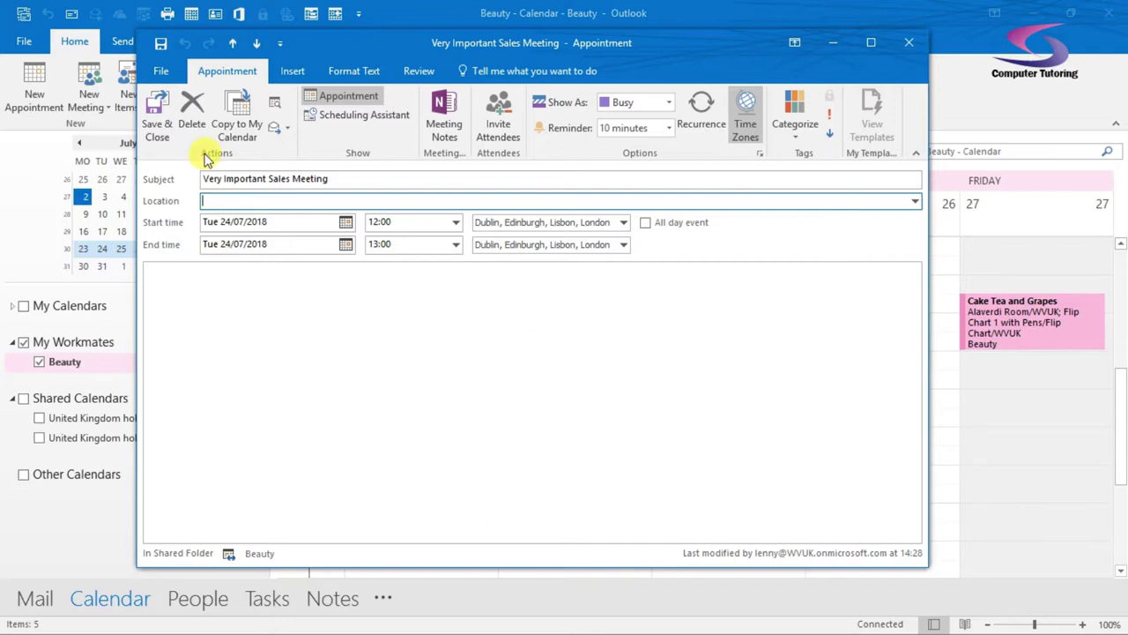
left_click(346, 124)
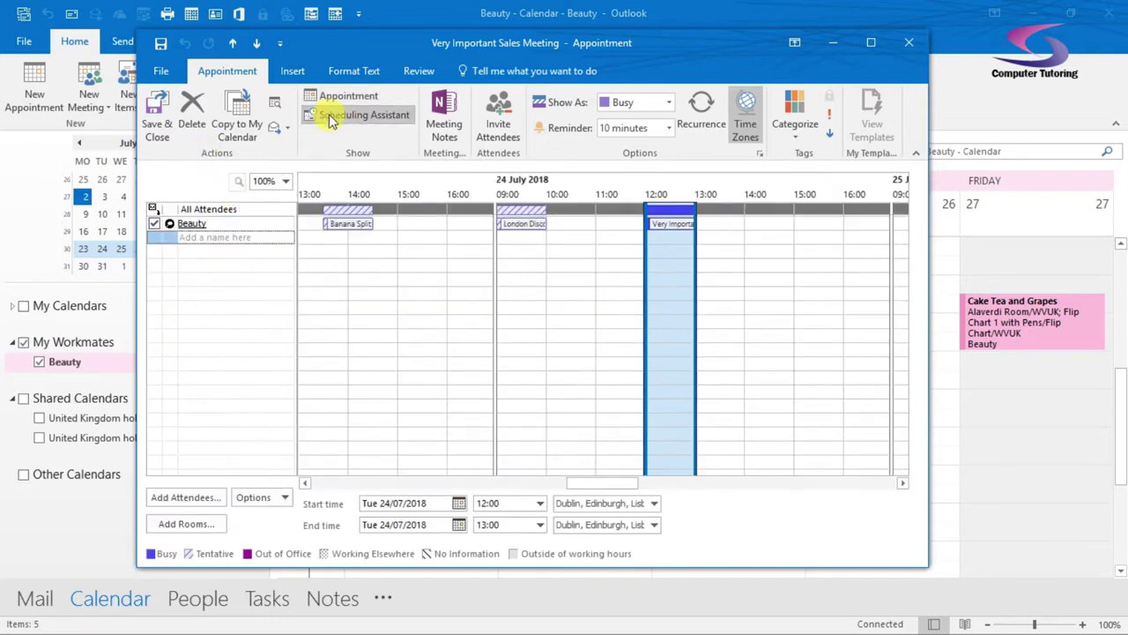
left_click(332, 99)
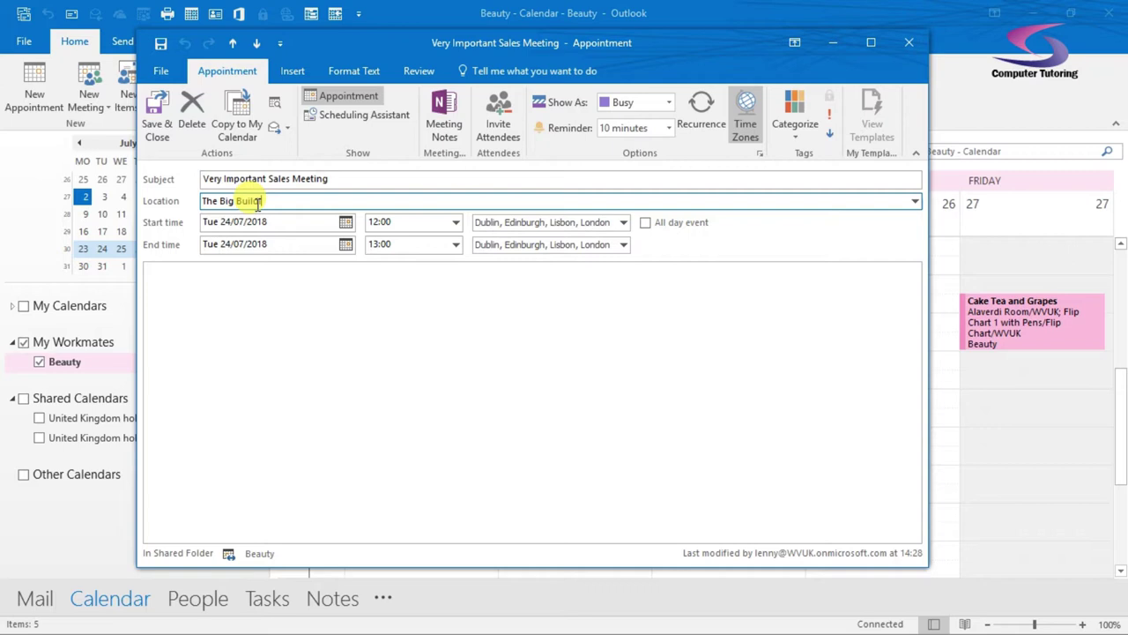
- Enter The Big Building as the meeting's location and save the appointment
type("ing")
left_click(385, 389)
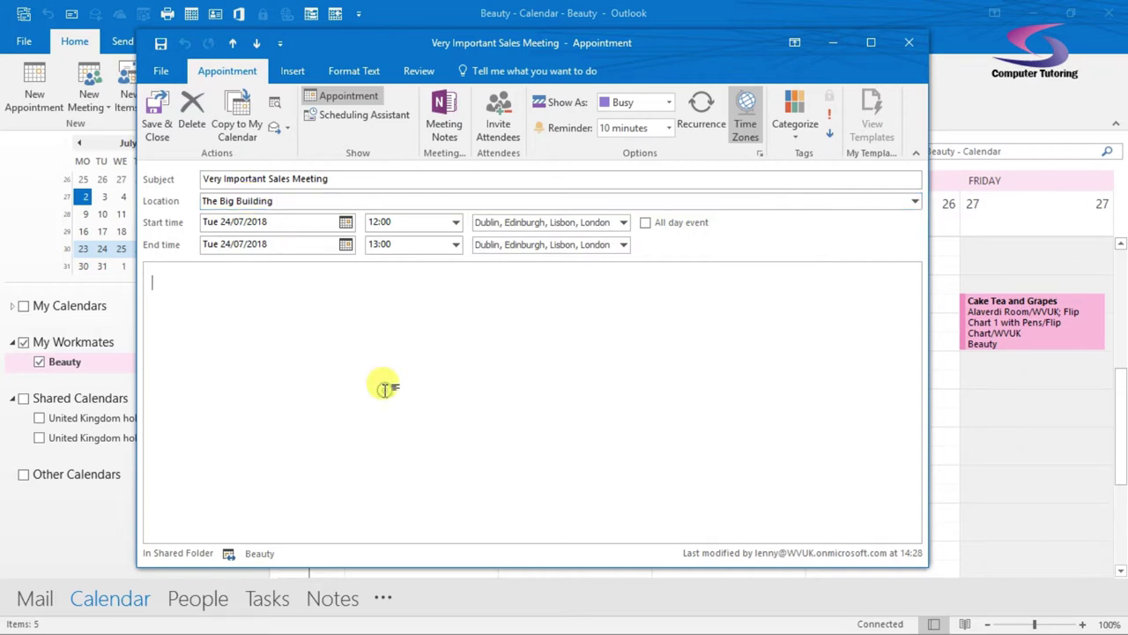
left_click(157, 124)
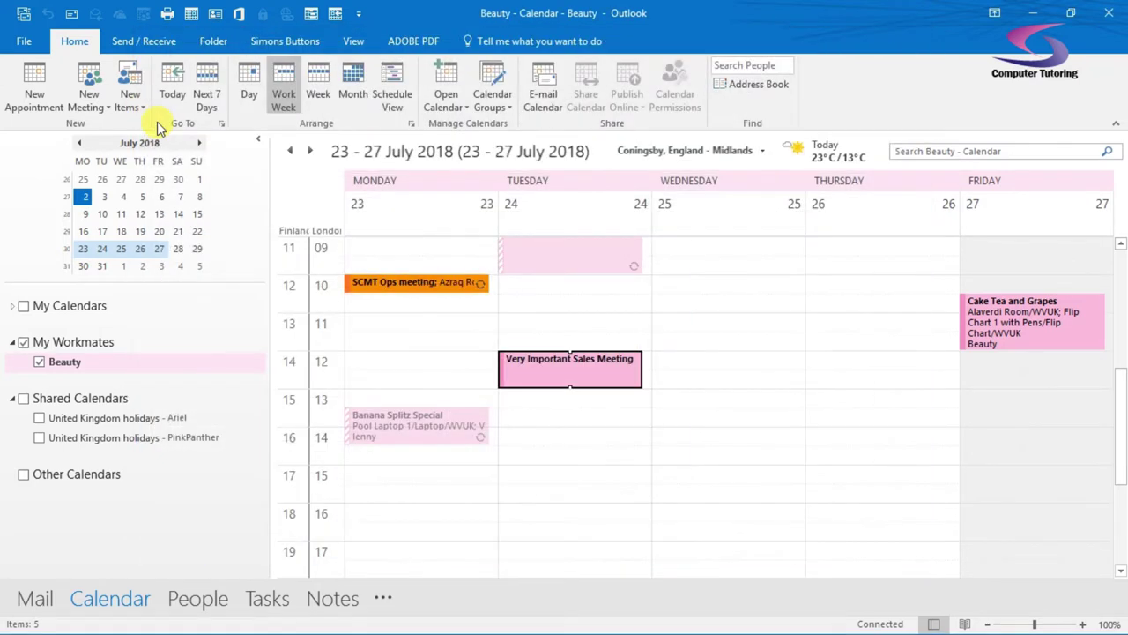